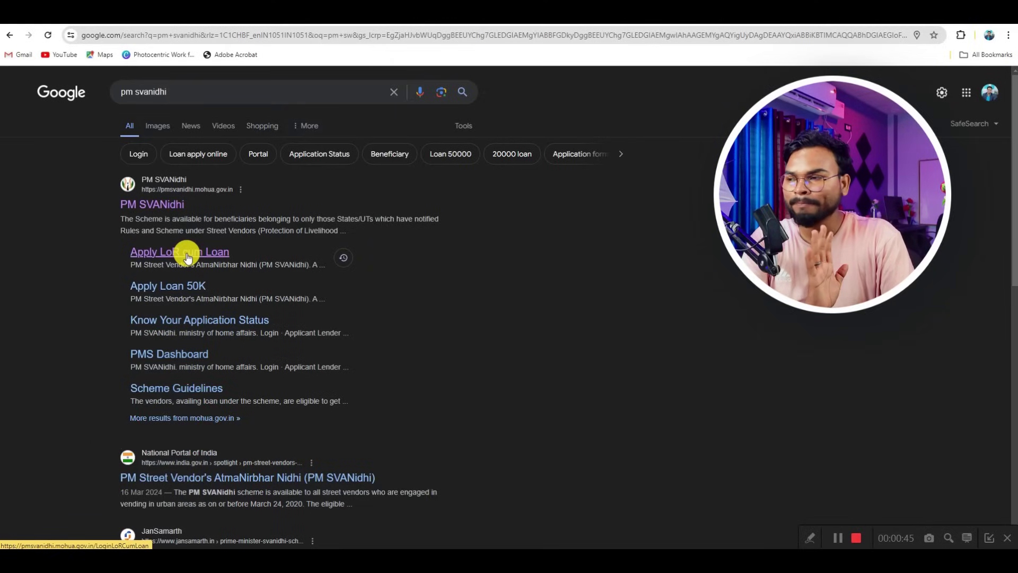
- Open the Apply LoR cum Loan page from the search results and verify the OTP to log in as applicant
{"action": "left_click", "coordinate": [187, 257]}
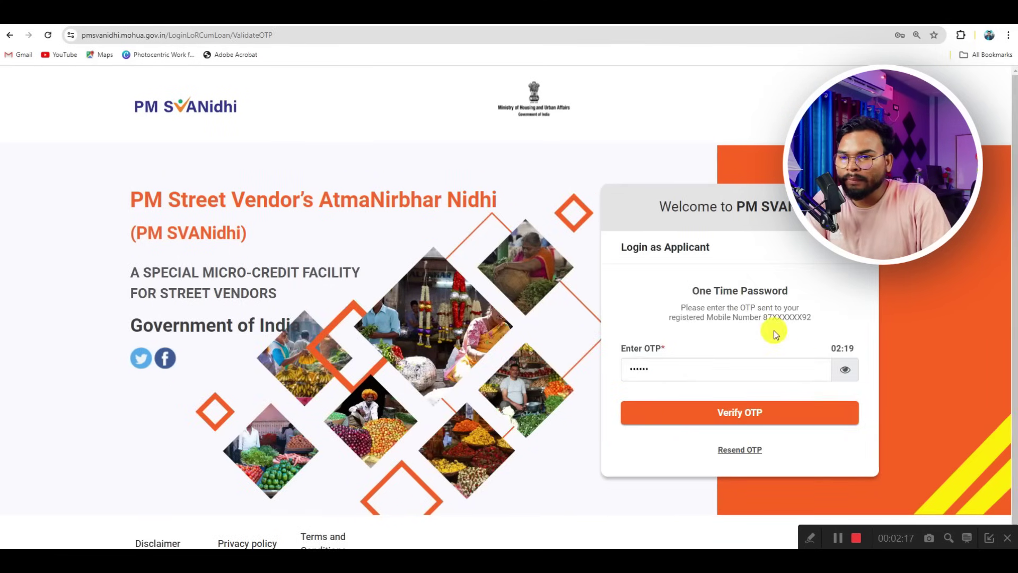
{"action": "left_click_drag", "start_coordinate": [764, 317], "coordinate": [813, 317]}
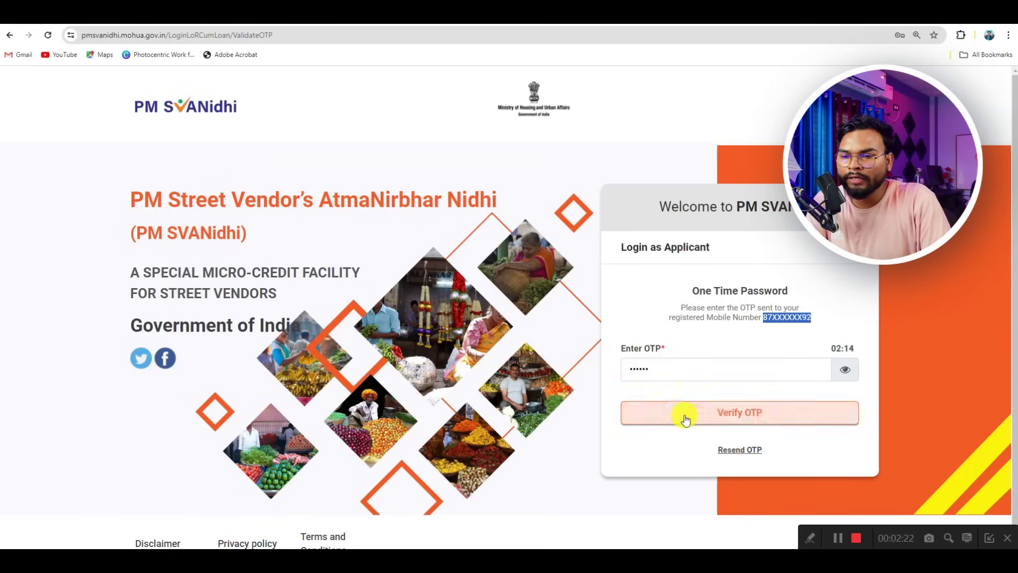
{"action": "left_click", "coordinate": [731, 419]}
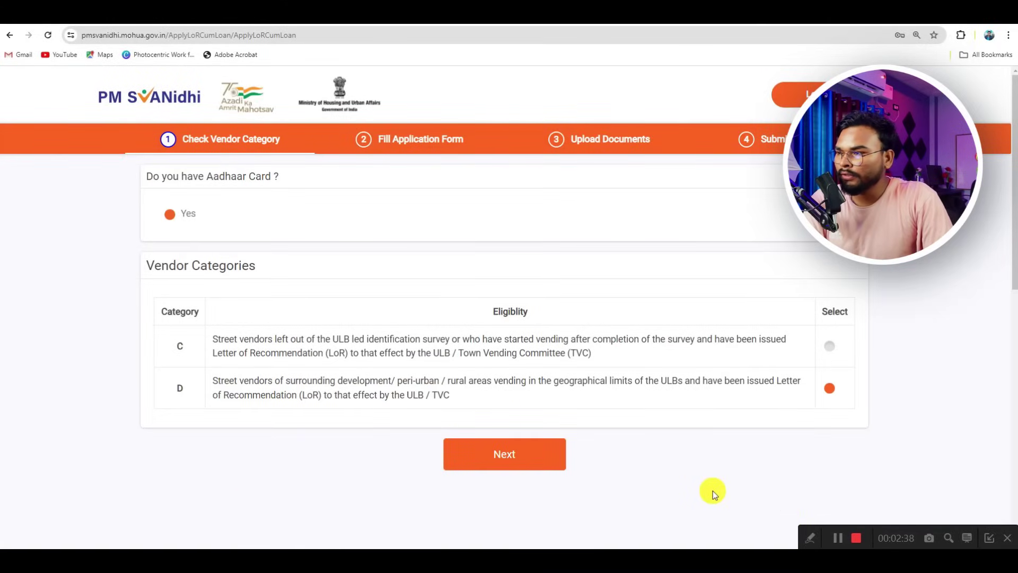
- Underline vendor categories C and D and the ULB mentions in the eligibility text with the red pen, and leave annotation mode
{"action": "left_click", "coordinate": [810, 537]}
{"action": "left_click", "coordinate": [672, 538]}
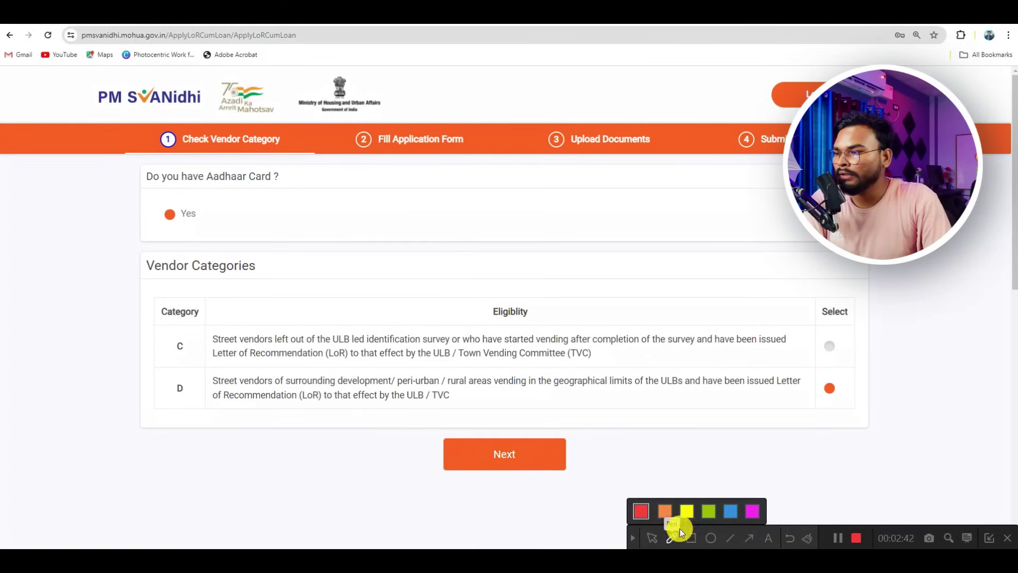
{"action": "left_click_drag", "start_coordinate": [178, 360], "coordinate": [182, 355]}
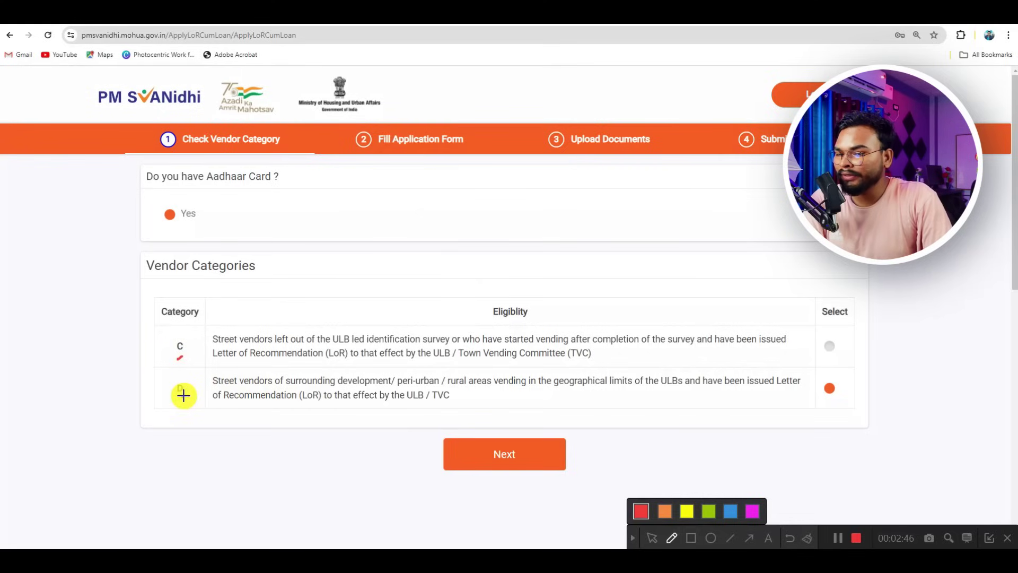
{"action": "left_click_drag", "start_coordinate": [181, 397], "coordinate": [185, 395]}
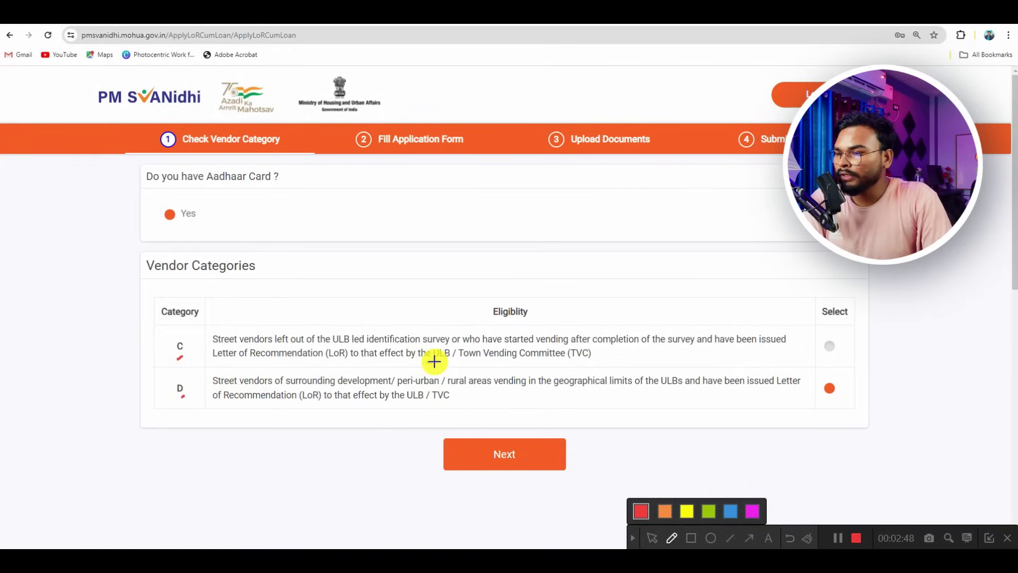
{"action": "left_click_drag", "start_coordinate": [434, 363], "coordinate": [427, 363]}
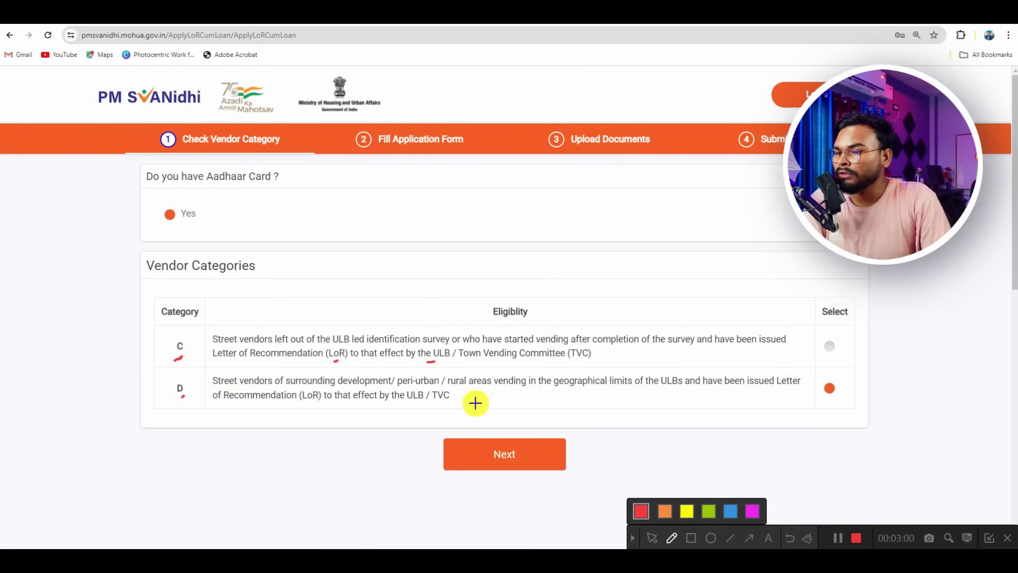
{"action": "left_click_drag", "start_coordinate": [405, 405], "coordinate": [421, 404]}
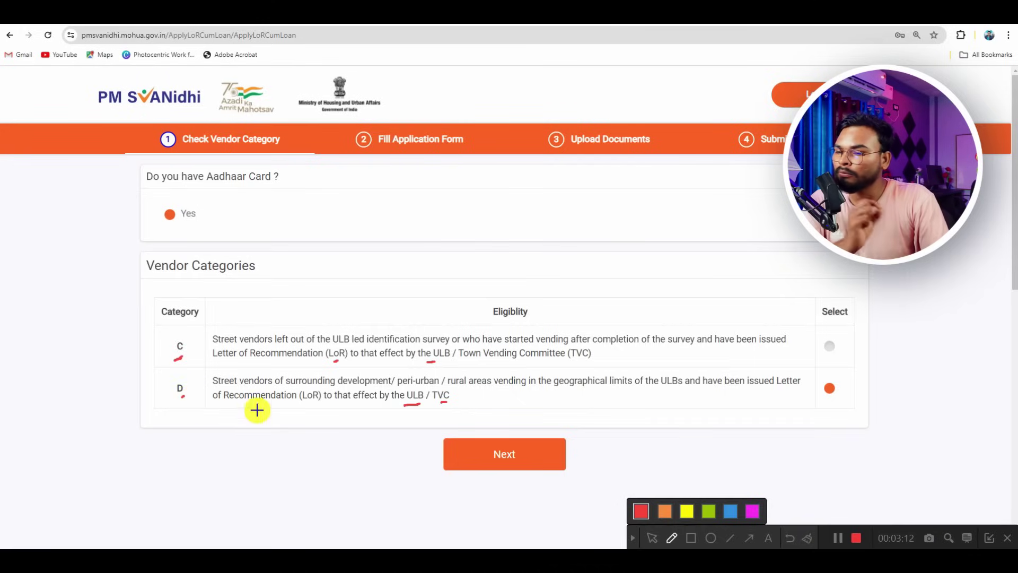
{"action": "left_click", "coordinate": [635, 538]}
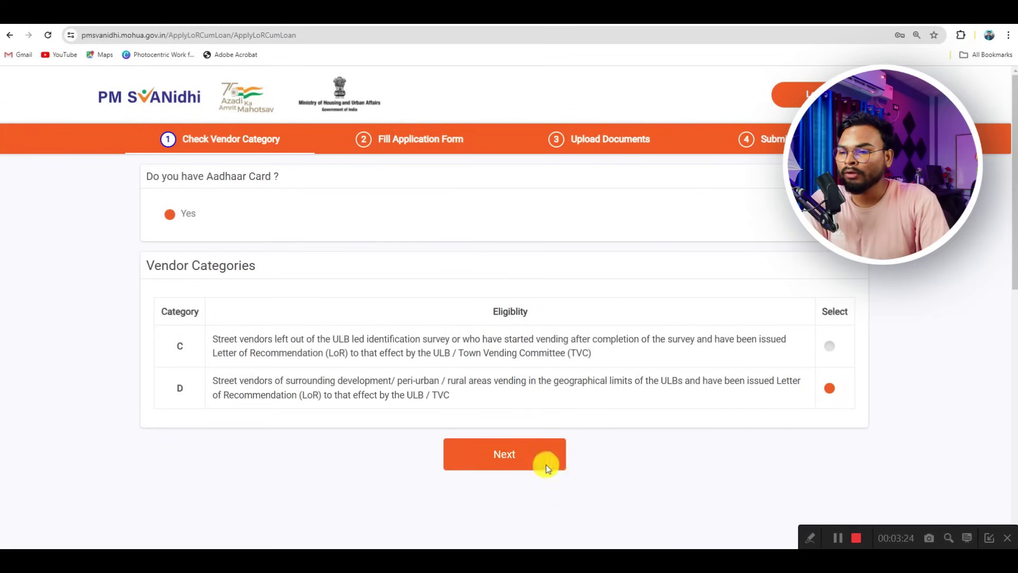
- Continue with vendor category D to the application form and check the Aadhaar verification section
{"action": "left_click", "coordinate": [501, 453]}
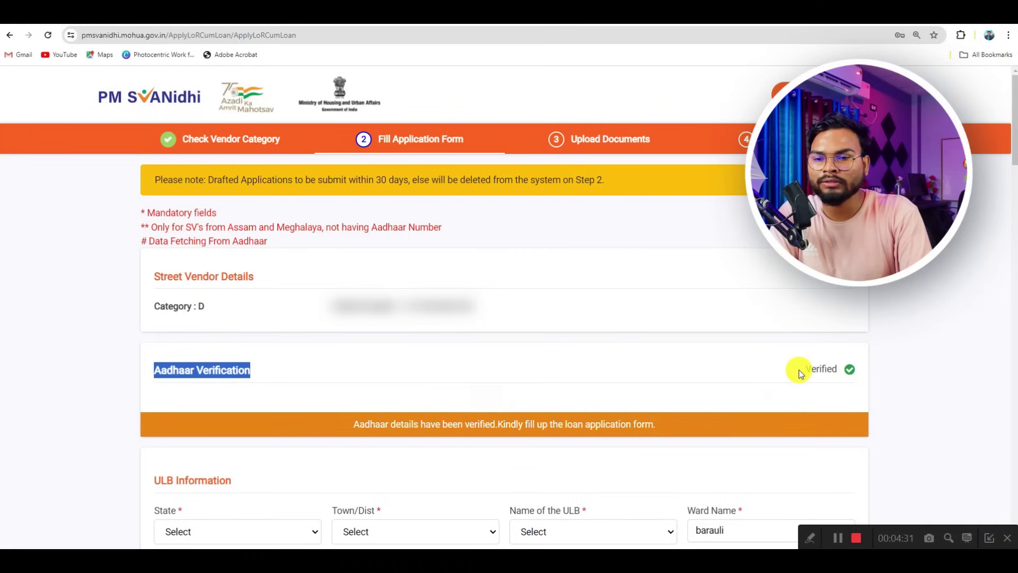
{"action": "left_click", "coordinate": [807, 374]}
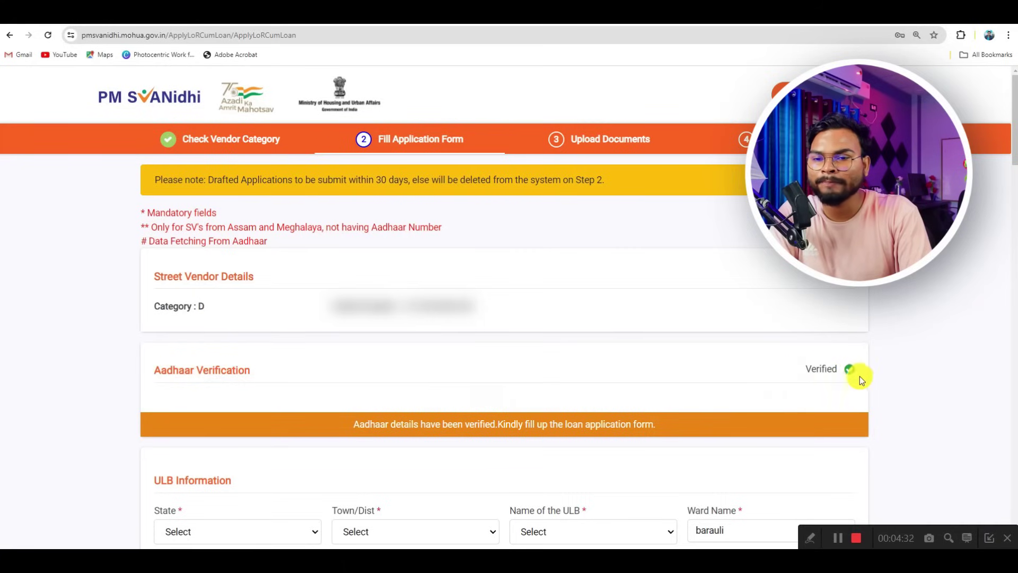
- Set the state to BIHAR and the town/district to GOPALGANJ in the ULB Information section
{"action": "scroll", "coordinate": [621, 348], "scroll_direction": "down", "scroll_amount": 5}
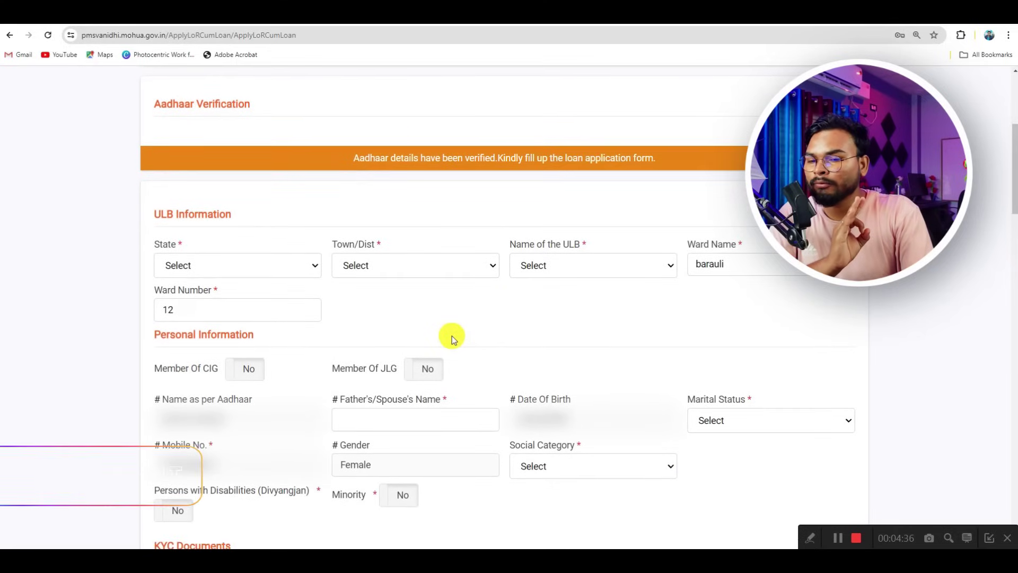
{"action": "scroll", "coordinate": [441, 347], "scroll_direction": "down", "scroll_amount": 1}
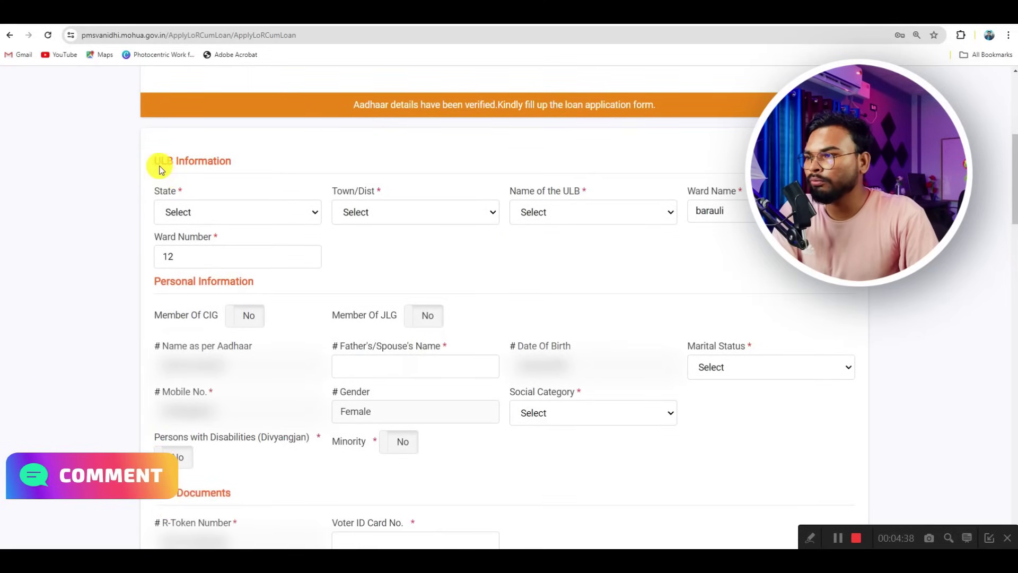
{"action": "left_click_drag", "start_coordinate": [155, 160], "coordinate": [229, 163]}
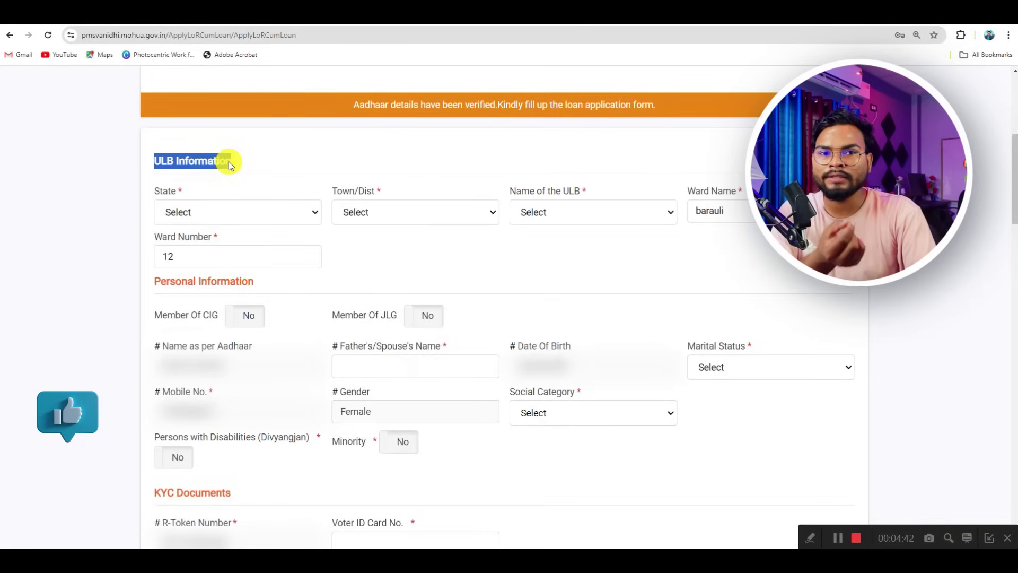
{"action": "left_click", "coordinate": [195, 214]}
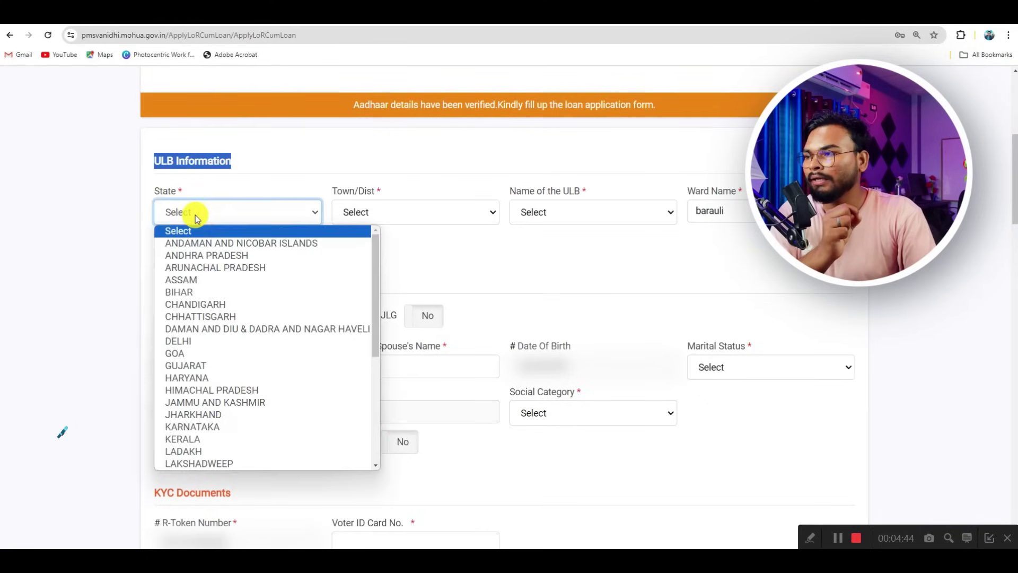
{"action": "left_click", "coordinate": [187, 293]}
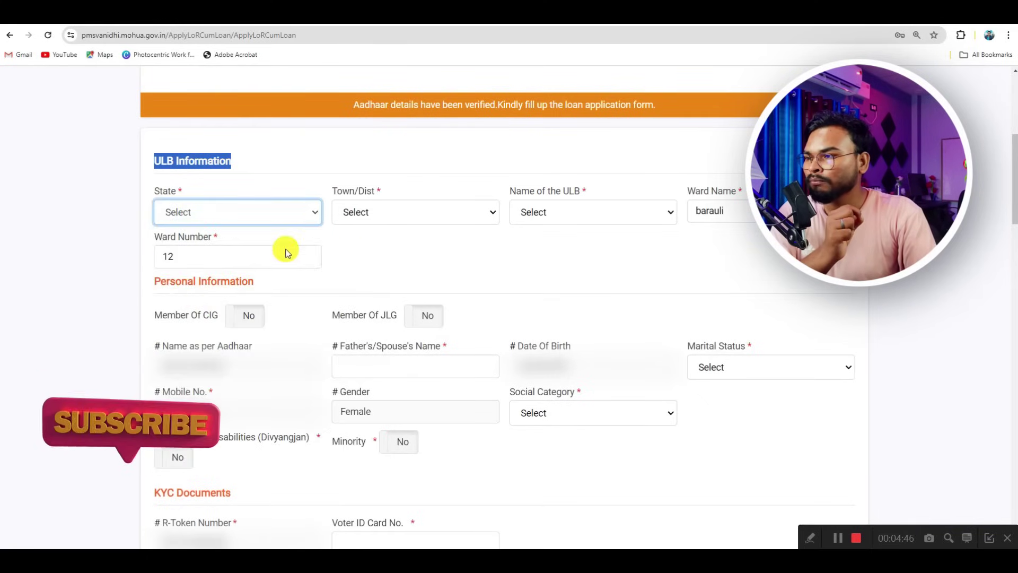
{"action": "left_click", "coordinate": [368, 211]}
{"action": "left_click", "coordinate": [375, 363]}
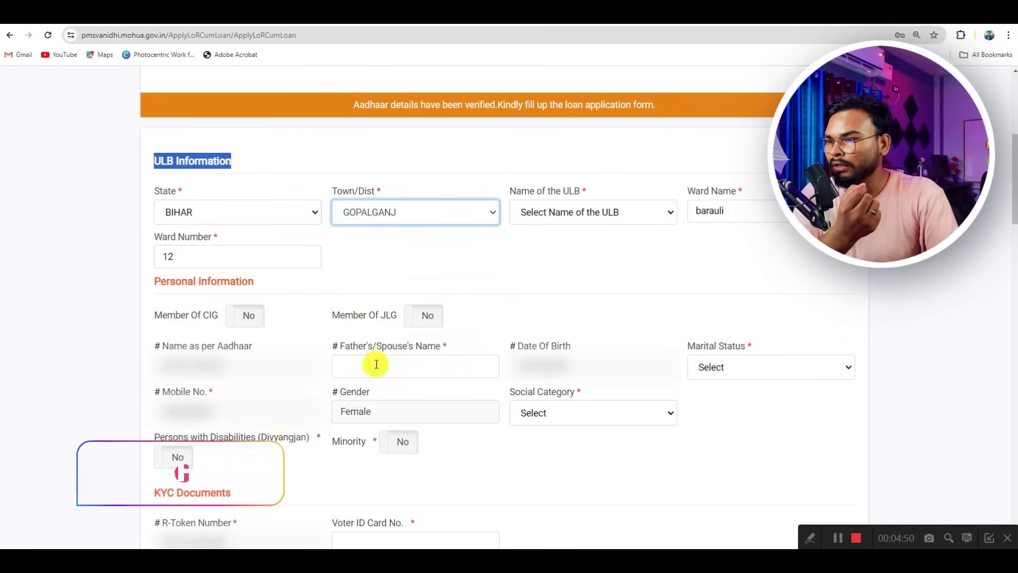
- Choose Barari Nagar Panchayat as the name of the ULB
{"action": "left_click", "coordinate": [570, 212]}
{"action": "key", "text": "b"}
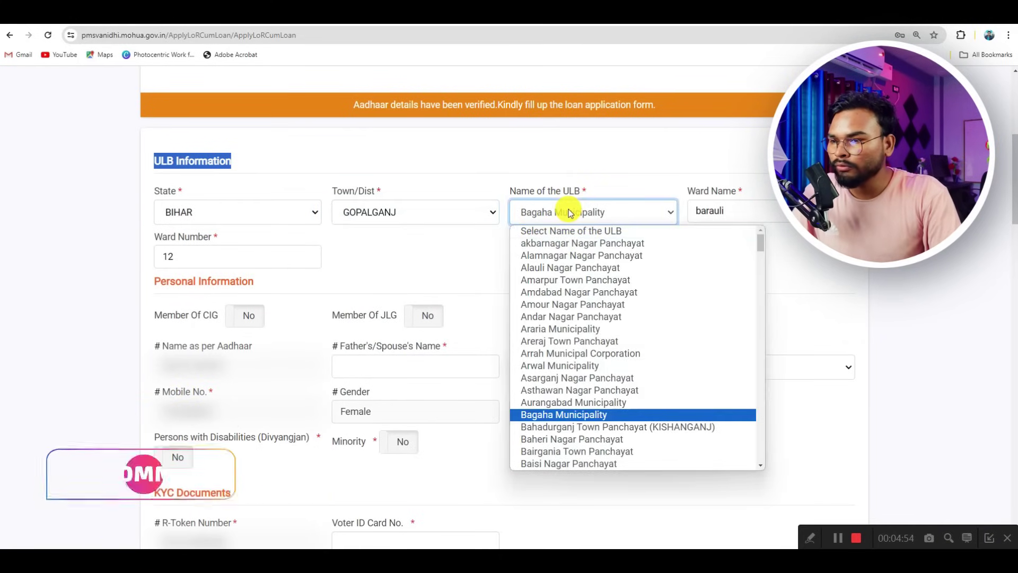
{"action": "key", "text": "b"}
{"action": "key", "text": "b"}
{"action": "key", "text": "b"}
{"action": "key", "text": "b"}
{"action": "key", "text": "b"}
{"action": "key", "text": "b"}
{"action": "key", "text": "b"}
{"action": "key", "text": "b"}
{"action": "key", "text": "b"}
{"action": "key", "text": "b"}
{"action": "key", "text": "b"}
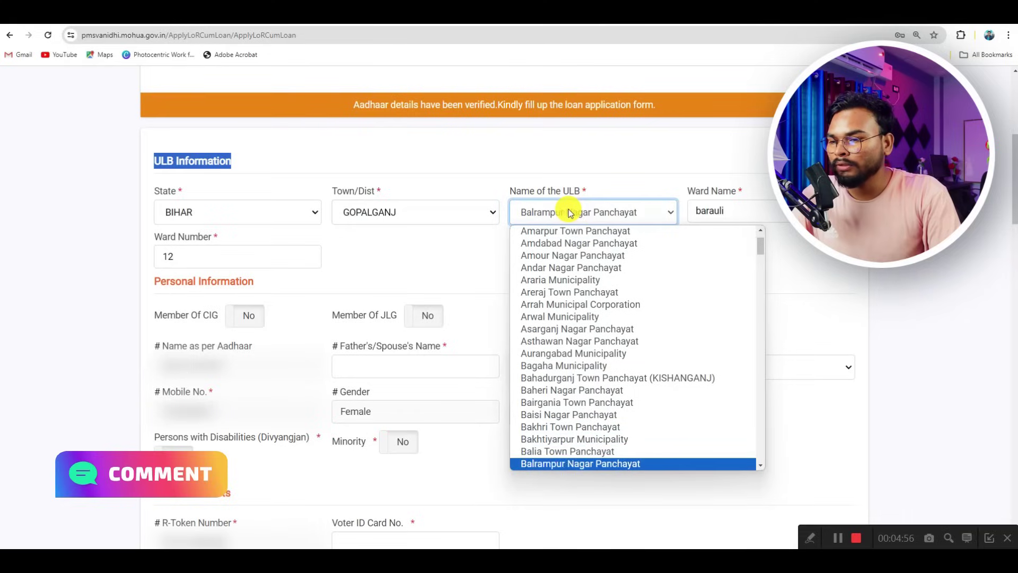
{"action": "key", "text": "b"}
{"action": "key", "text": "b"}
{"action": "key", "text": "b"}
{"action": "key", "text": "b"}
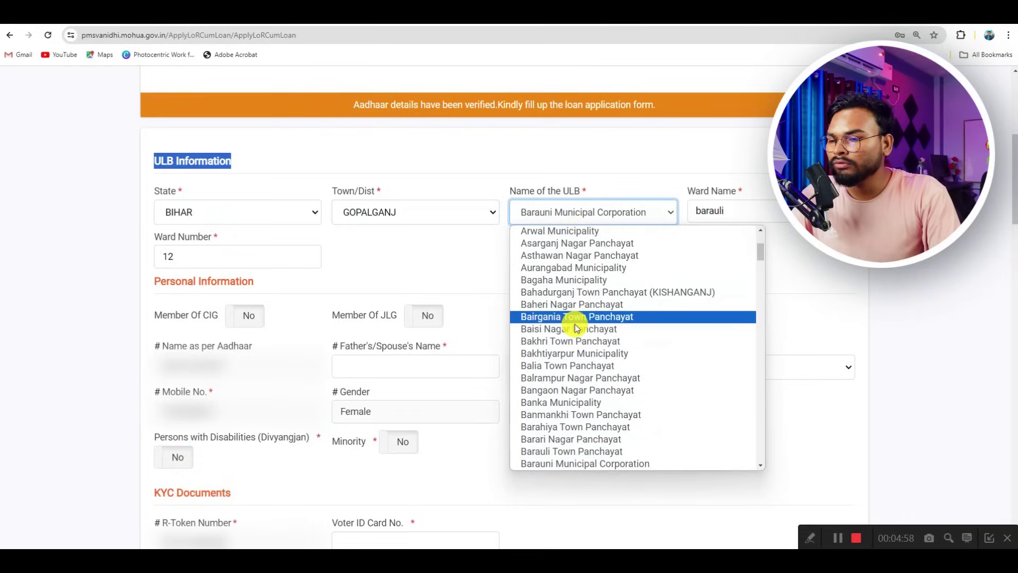
{"action": "left_click", "coordinate": [580, 444]}
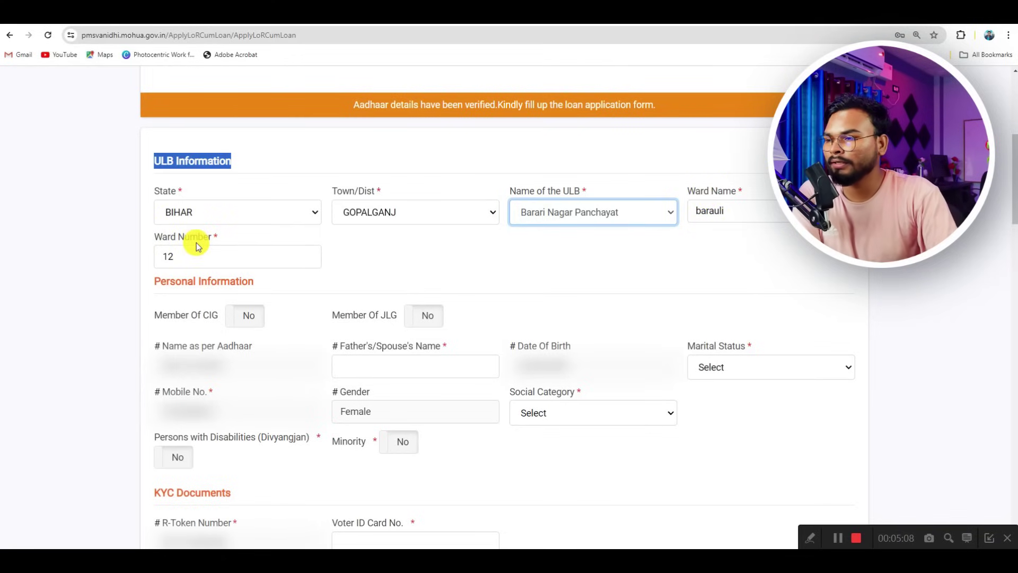
- Switch the CIG and JLG membership options to Yes and back to No in the Personal Information section
{"action": "scroll", "coordinate": [197, 244], "scroll_direction": "down", "scroll_amount": 1}
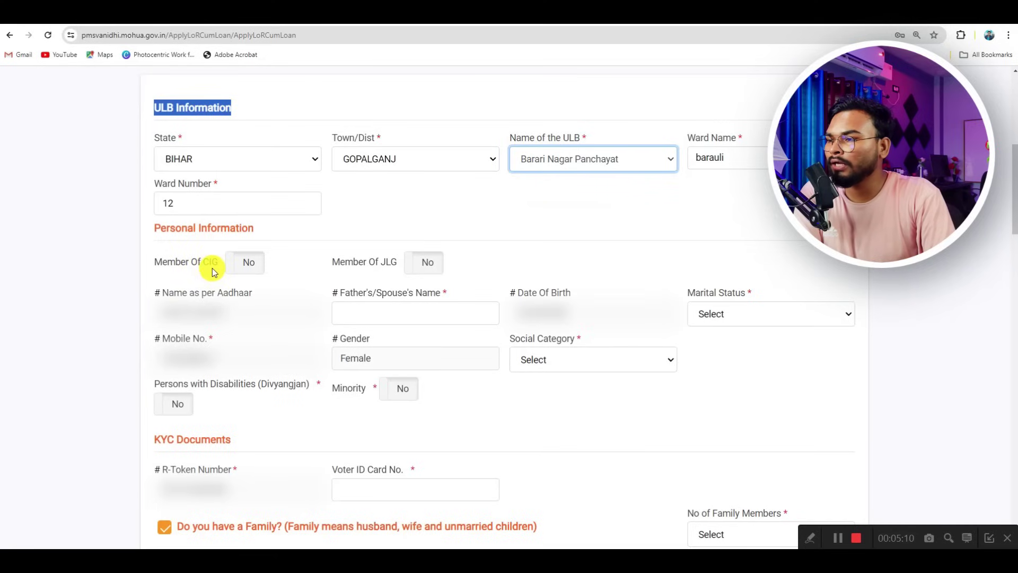
{"action": "left_click", "coordinate": [240, 270]}
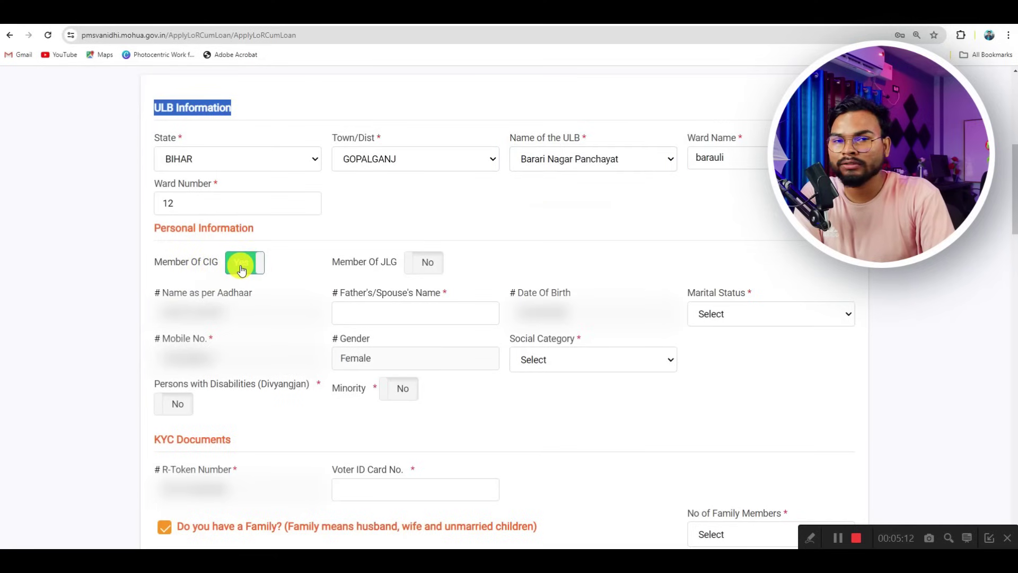
{"action": "left_click", "coordinate": [251, 269]}
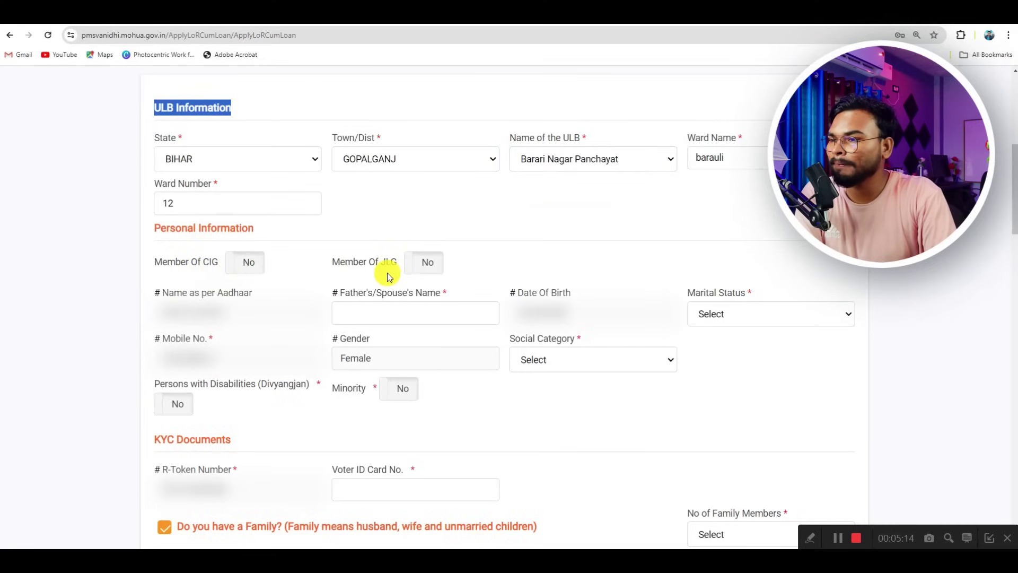
{"action": "left_click", "coordinate": [423, 264]}
{"action": "left_click", "coordinate": [438, 267]}
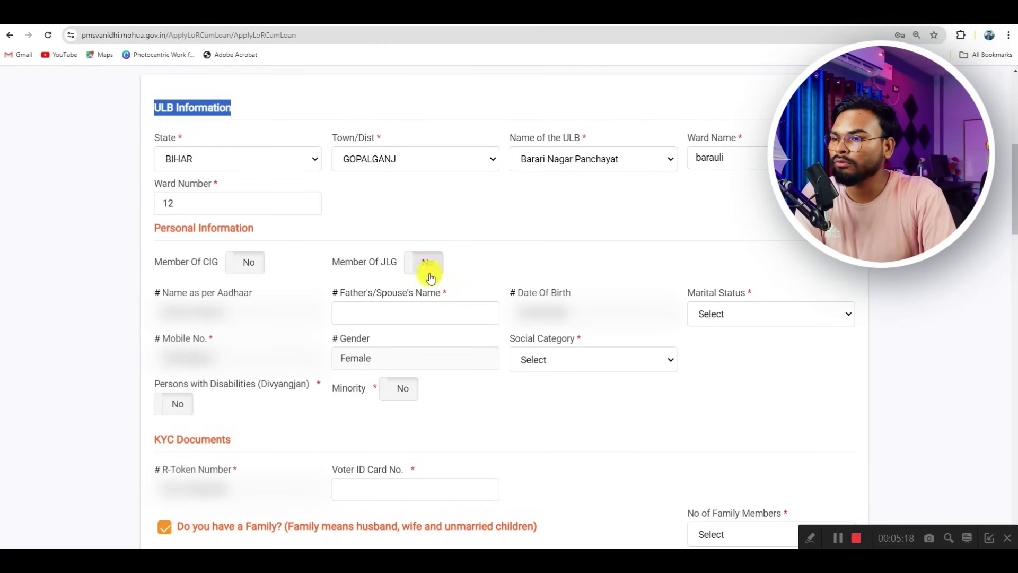
- Review the applicant's name and father's/spouse's name fields, and set the marital status to Single
{"action": "scroll", "coordinate": [318, 254], "scroll_direction": "down", "scroll_amount": 2}
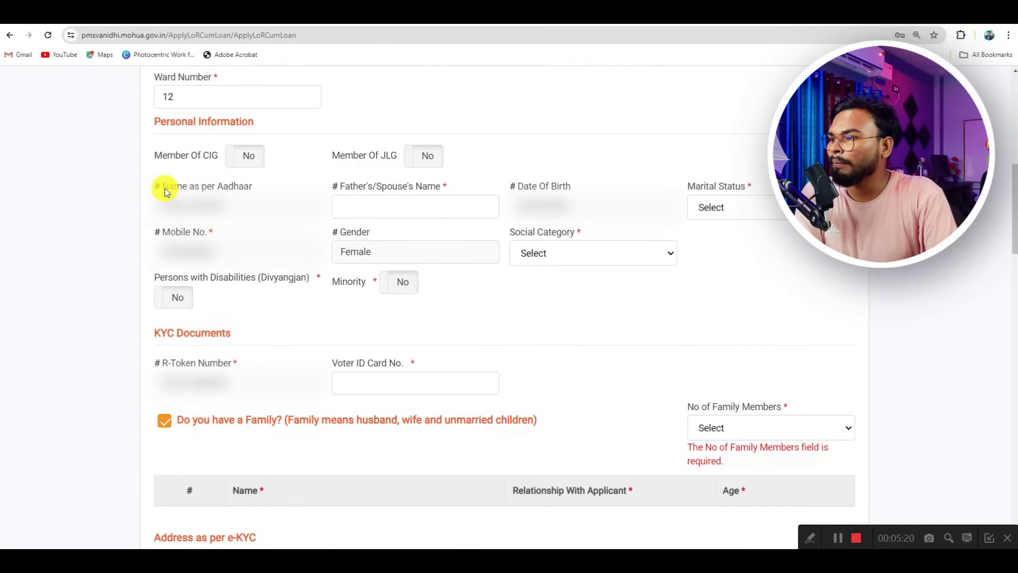
{"action": "left_click_drag", "start_coordinate": [166, 190], "coordinate": [257, 192]}
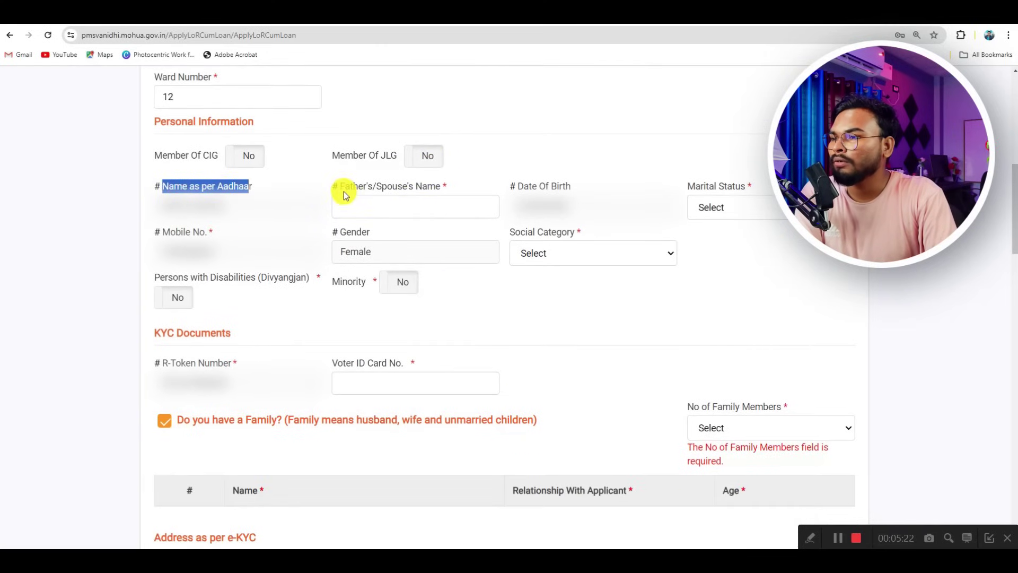
{"action": "left_click_drag", "start_coordinate": [340, 190], "coordinate": [476, 195]}
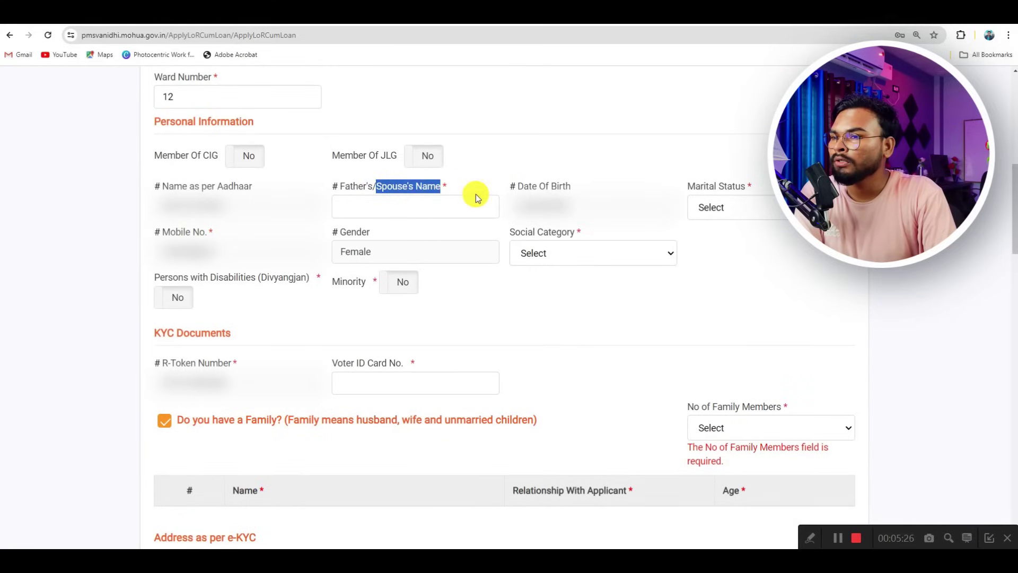
{"action": "left_click", "coordinate": [692, 191]}
{"action": "left_click_drag", "start_coordinate": [692, 191], "coordinate": [734, 205]}
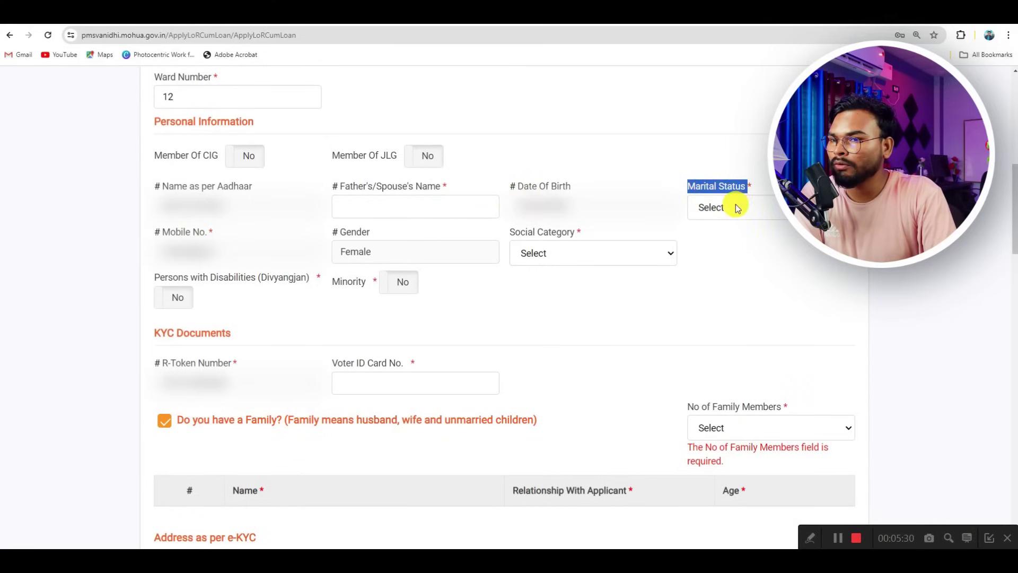
{"action": "left_click", "coordinate": [733, 208]}
{"action": "left_click", "coordinate": [729, 239]}
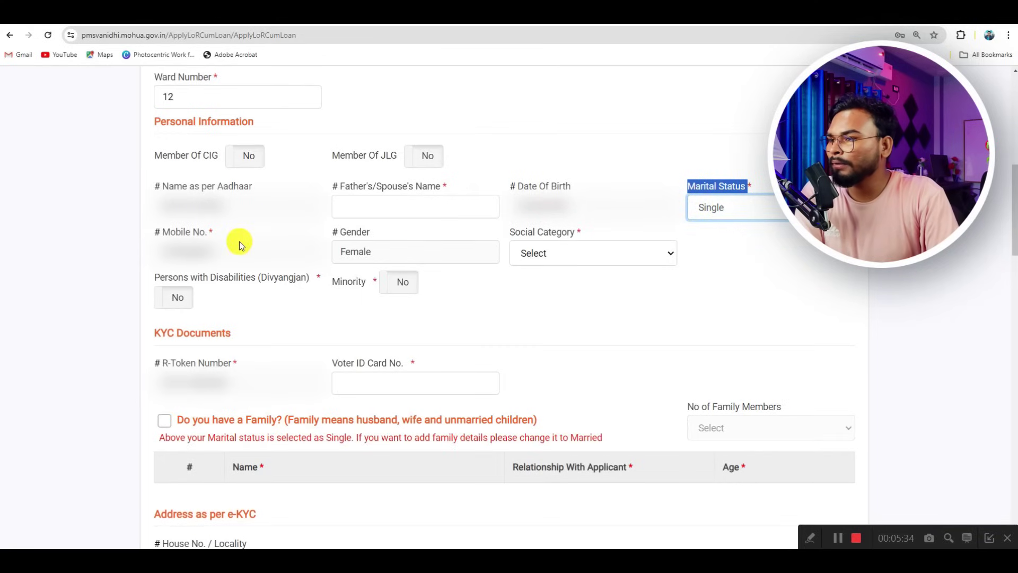
- Set the social category to OBC and keep Persons with Disabilities at No
{"action": "left_click", "coordinate": [549, 257]}
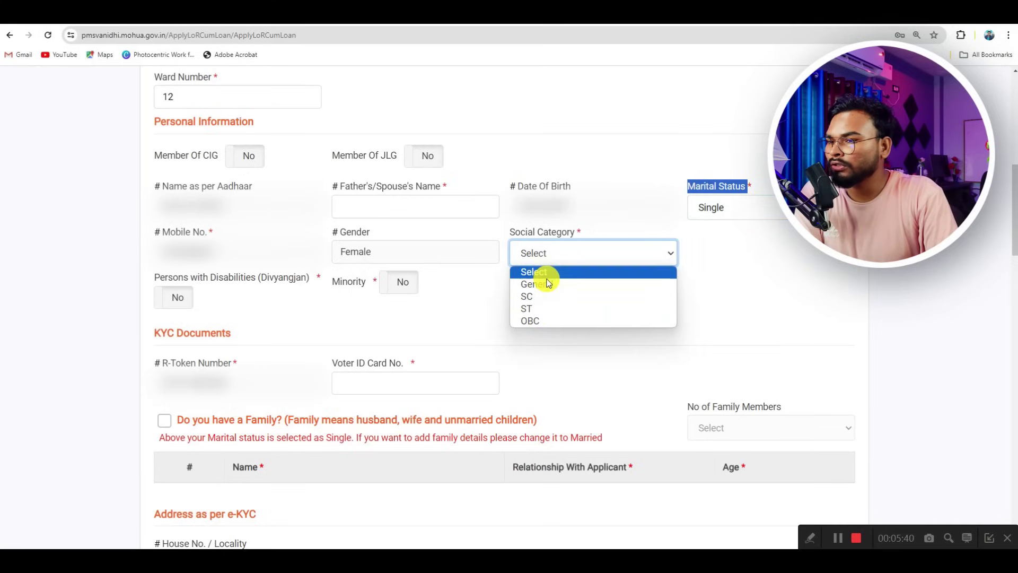
{"action": "left_click", "coordinate": [541, 321]}
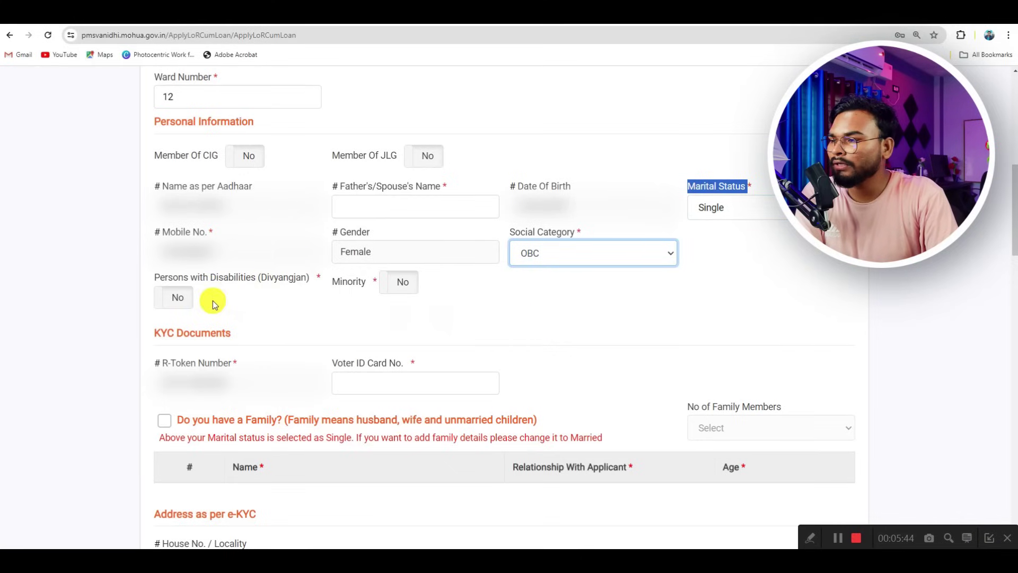
{"action": "left_click", "coordinate": [179, 297]}
{"action": "left_click", "coordinate": [192, 302]}
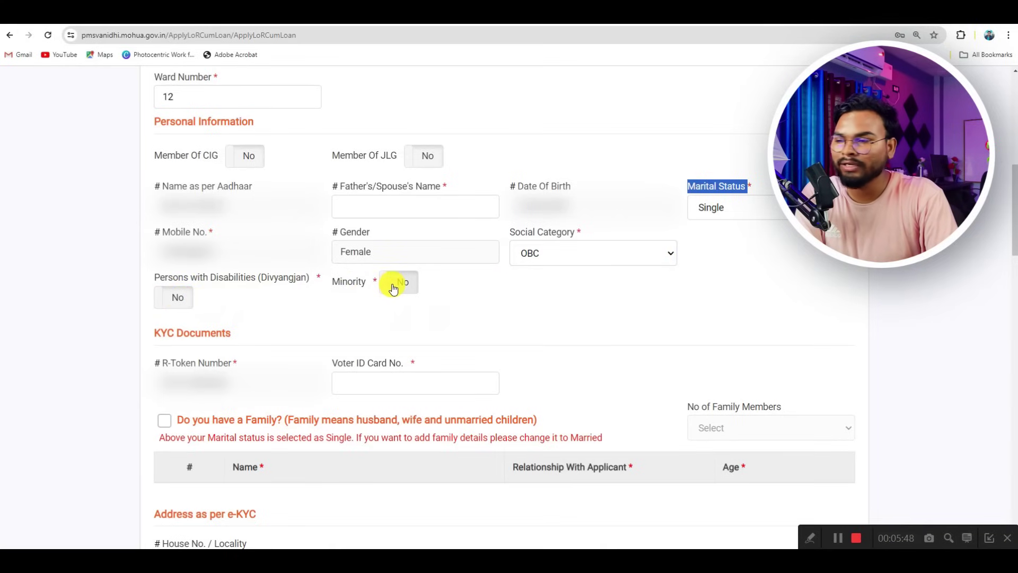
- Review the R-Token Number and Voter ID Card No. fields under KYC Documents and the family question below them
{"action": "scroll", "coordinate": [284, 289], "scroll_direction": "down", "scroll_amount": 2}
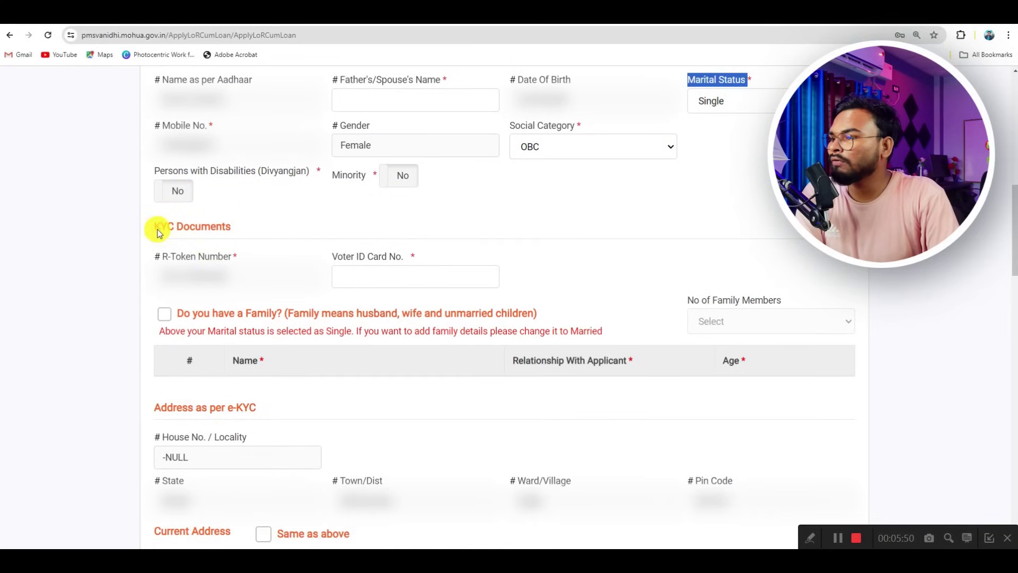
{"action": "left_click_drag", "start_coordinate": [156, 227], "coordinate": [222, 229]}
{"action": "left_click_drag", "start_coordinate": [160, 257], "coordinate": [201, 263]}
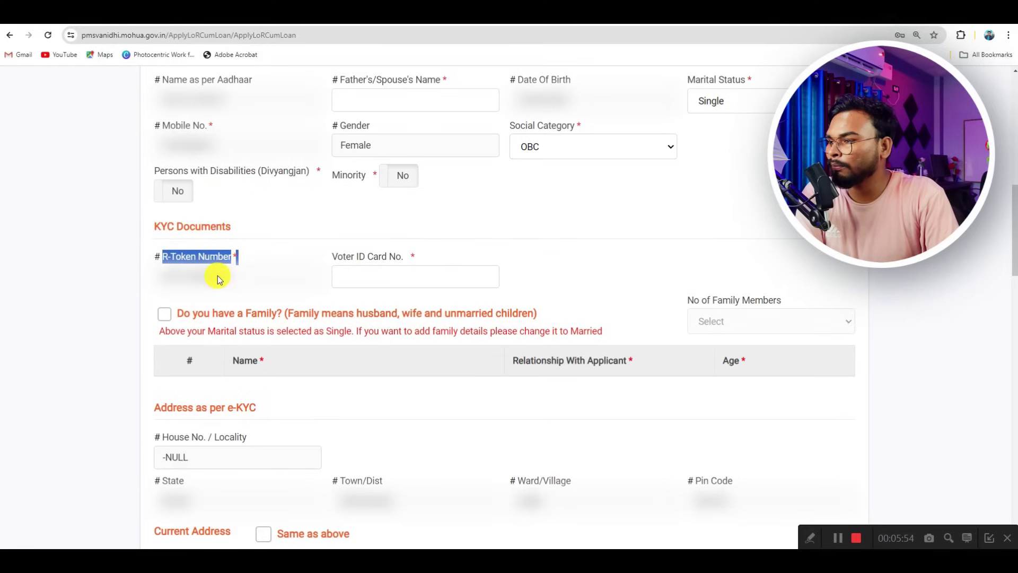
{"action": "left_click_drag", "start_coordinate": [333, 256], "coordinate": [403, 271]}
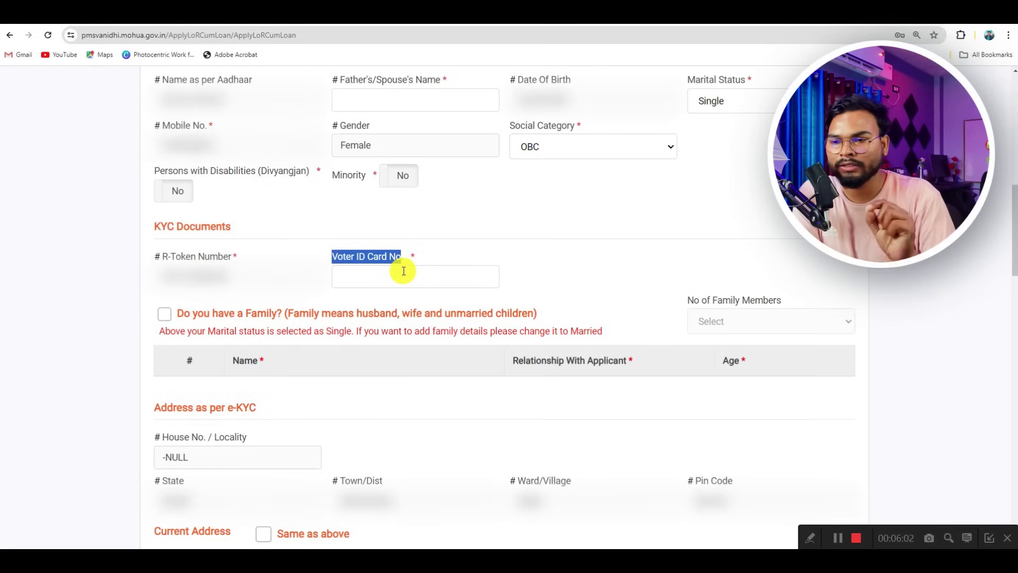
{"action": "scroll", "coordinate": [404, 271], "scroll_direction": "down", "scroll_amount": 2}
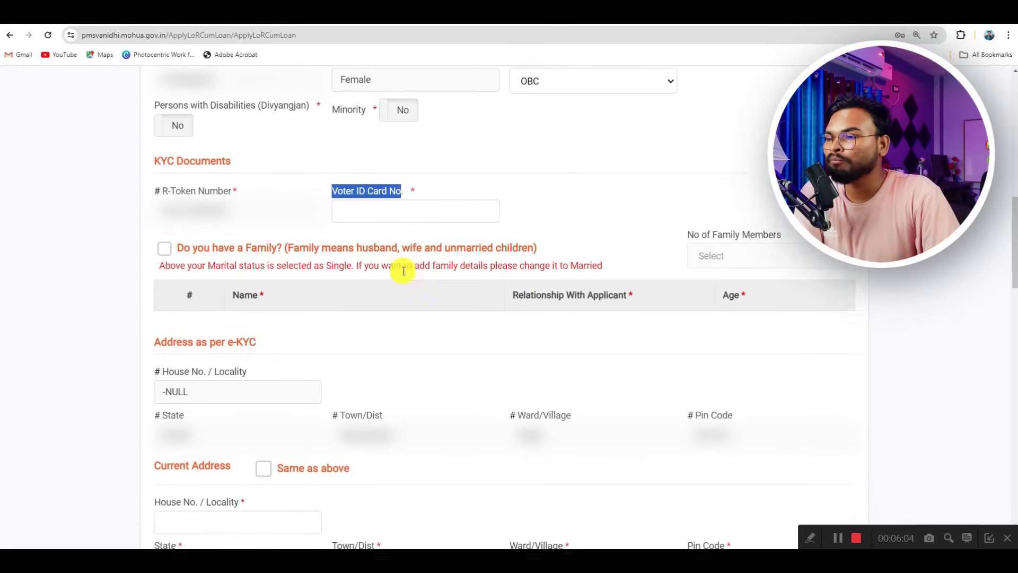
{"action": "left_click", "coordinate": [449, 229]}
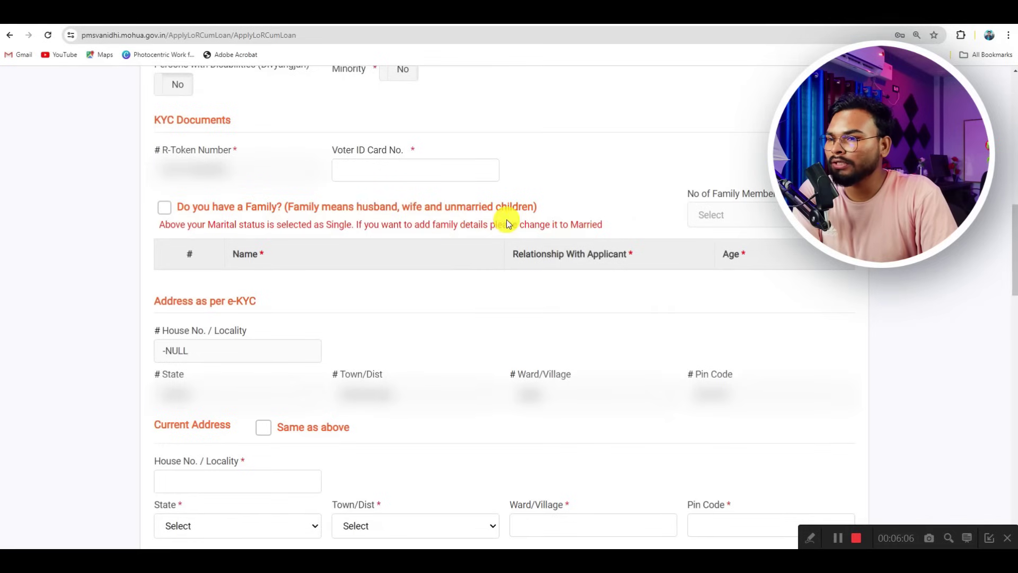
- Set the marital status to Married and the number of family members to 3
{"action": "scroll", "coordinate": [566, 228], "scroll_direction": "up", "scroll_amount": 4}
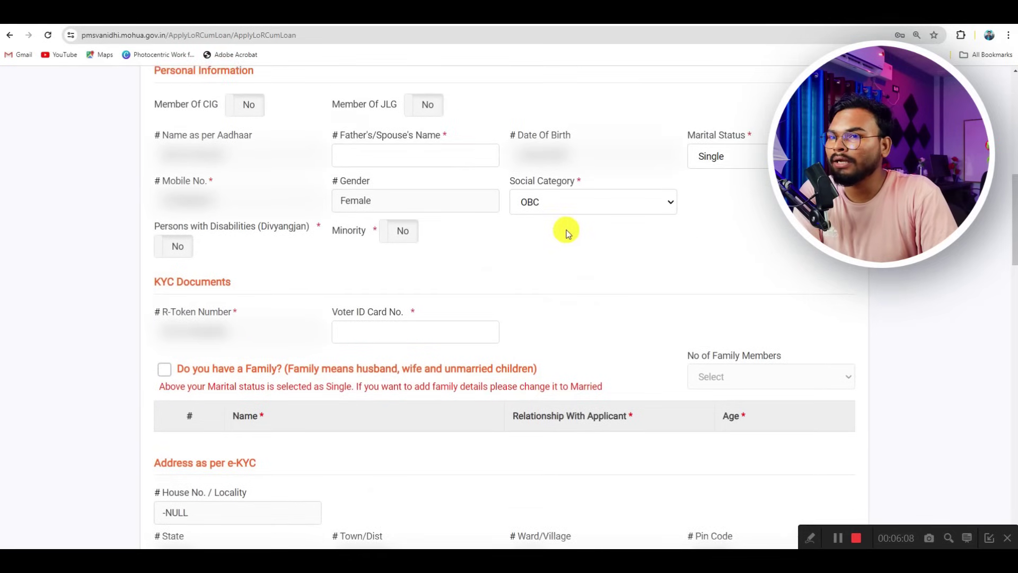
{"action": "left_click", "coordinate": [724, 209]}
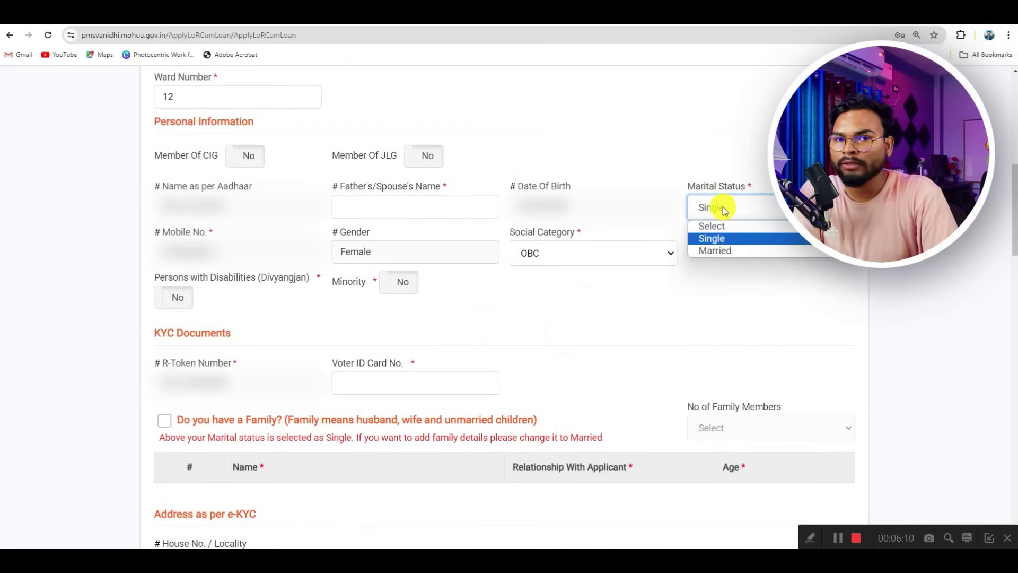
{"action": "left_click", "coordinate": [718, 251]}
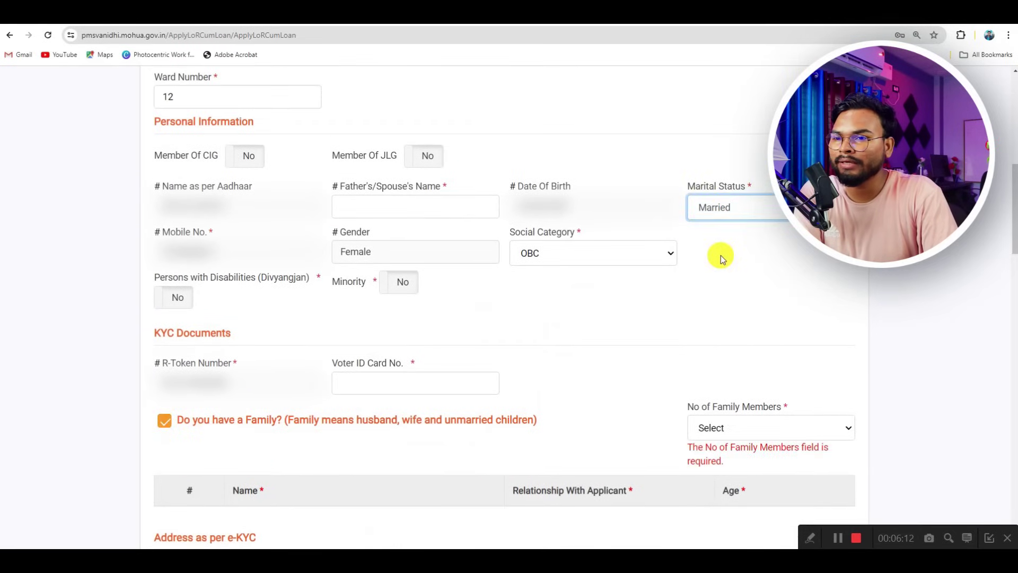
{"action": "scroll", "coordinate": [566, 334], "scroll_direction": "down", "scroll_amount": 4}
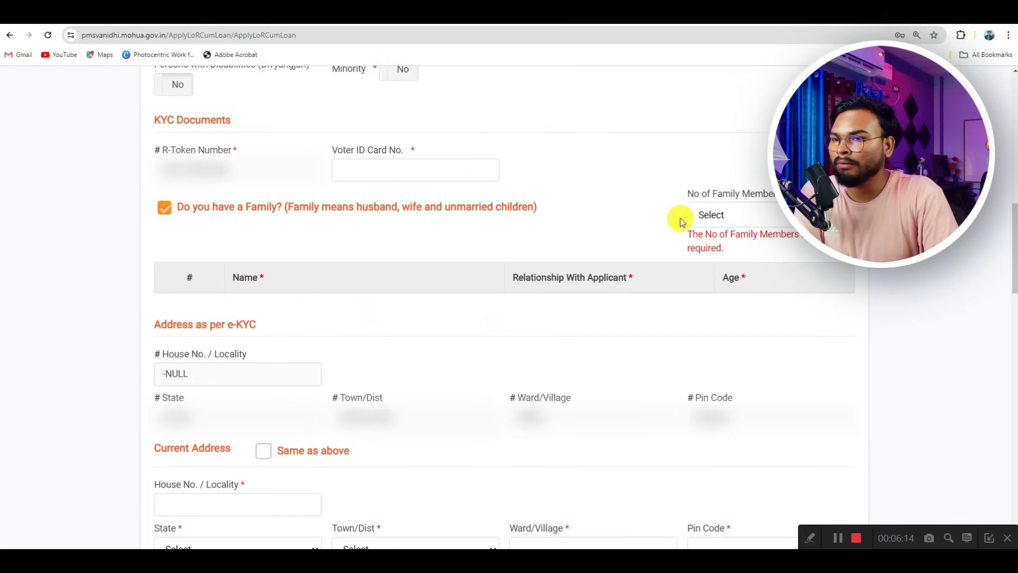
{"action": "left_click", "coordinate": [729, 213]}
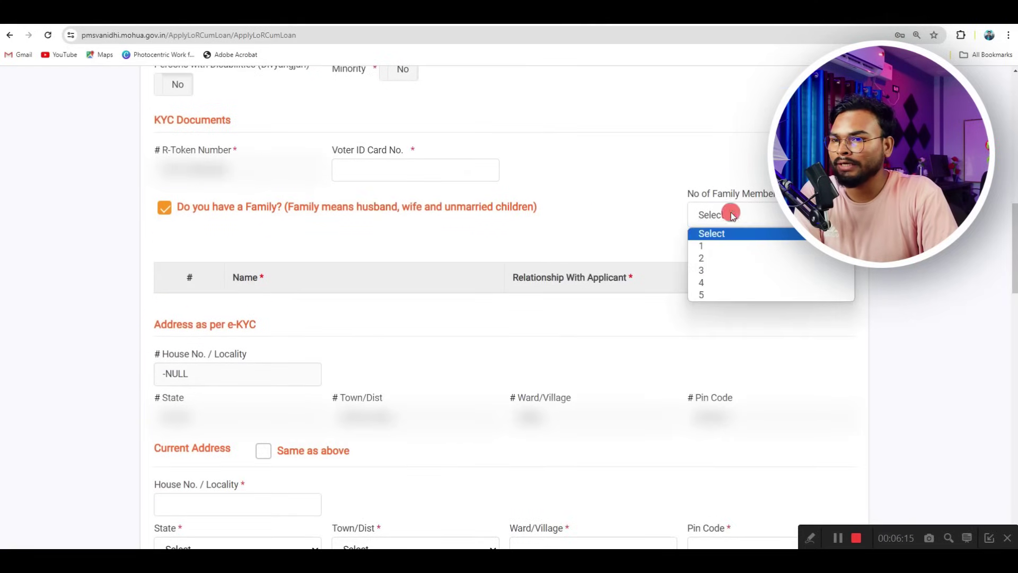
{"action": "left_click", "coordinate": [714, 269]}
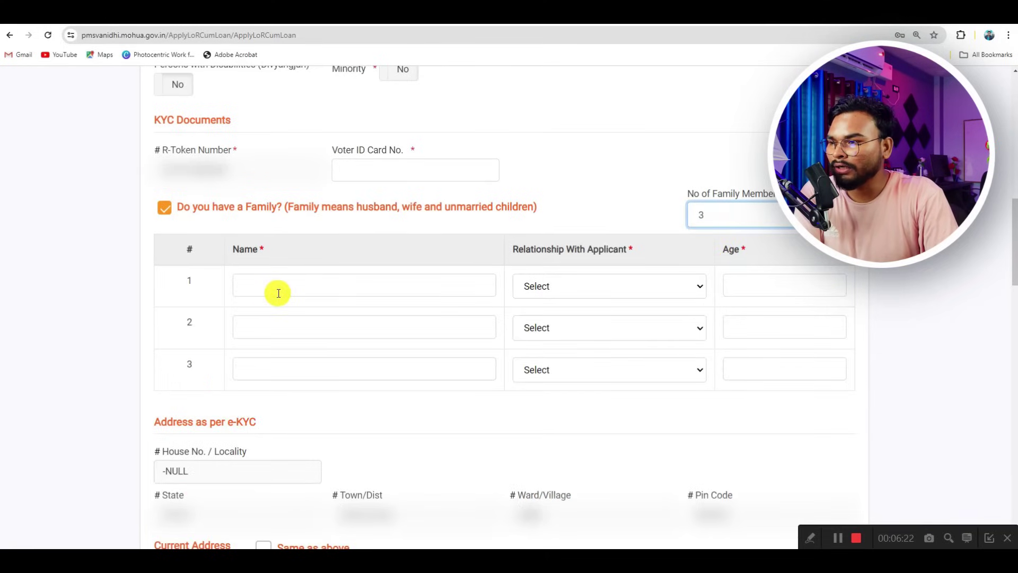
- Check the relationship options and age field for the first family member, and set the marital status back to Single
{"action": "left_click", "coordinate": [552, 285]}
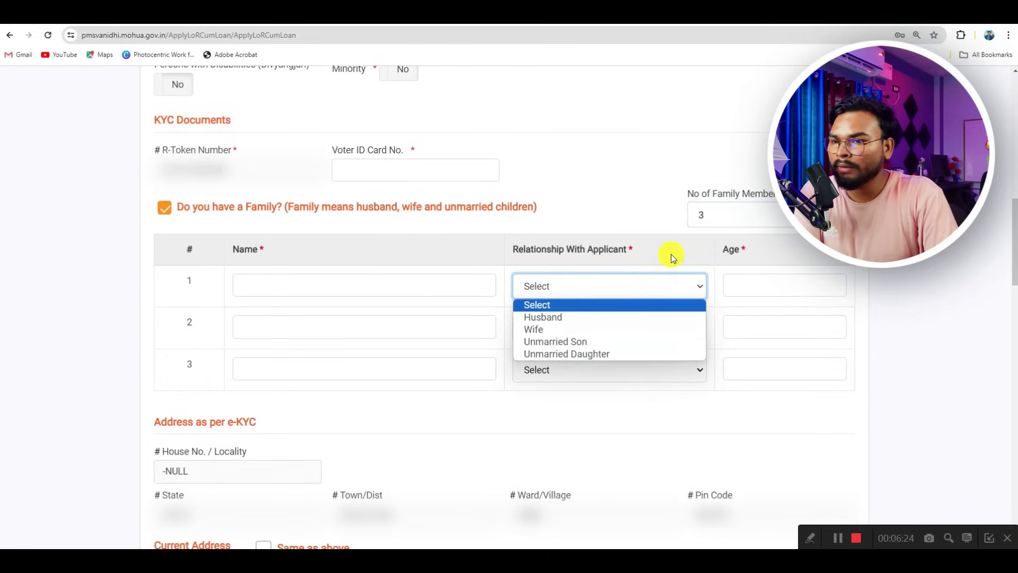
{"action": "left_click", "coordinate": [760, 286]}
{"action": "scroll", "coordinate": [737, 291], "scroll_direction": "up", "scroll_amount": 4}
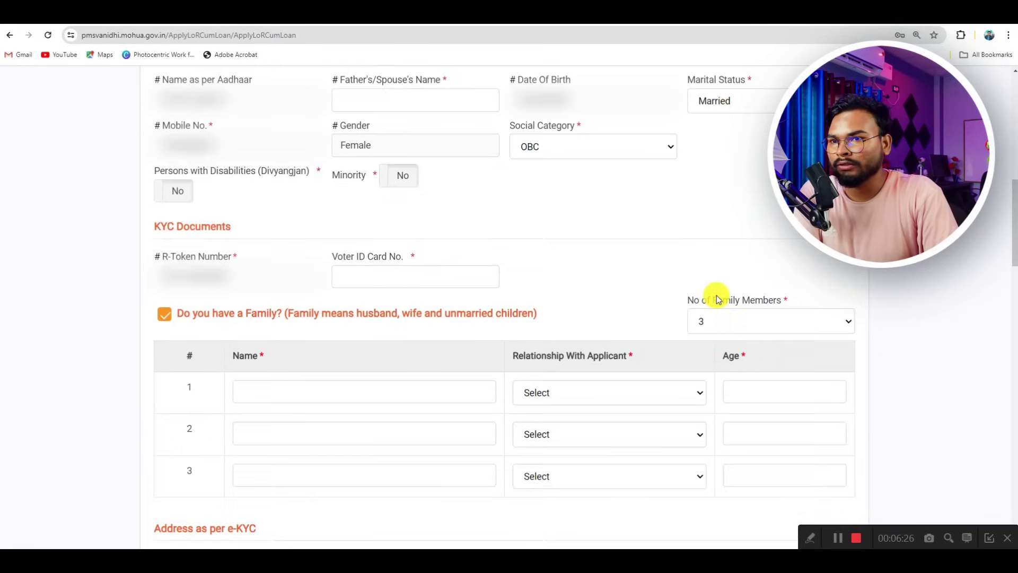
{"action": "left_click", "coordinate": [717, 206]}
{"action": "left_click", "coordinate": [712, 239]}
- Review the Address as per e-KYC section and the Current Address section with its Same as above option
{"action": "scroll", "coordinate": [706, 281], "scroll_direction": "down", "scroll_amount": 5}
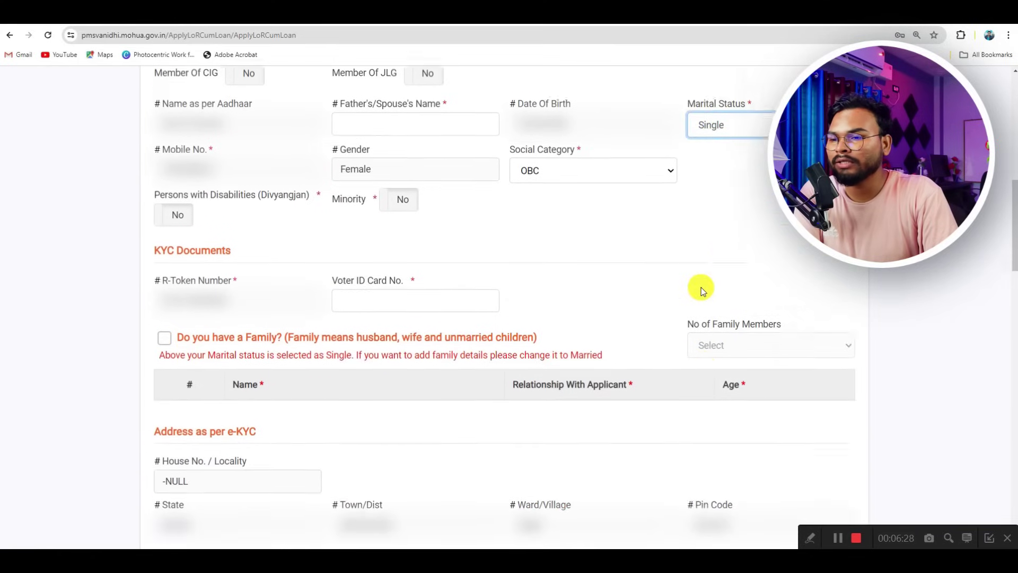
{"action": "scroll", "coordinate": [690, 271], "scroll_direction": "down", "scroll_amount": 1}
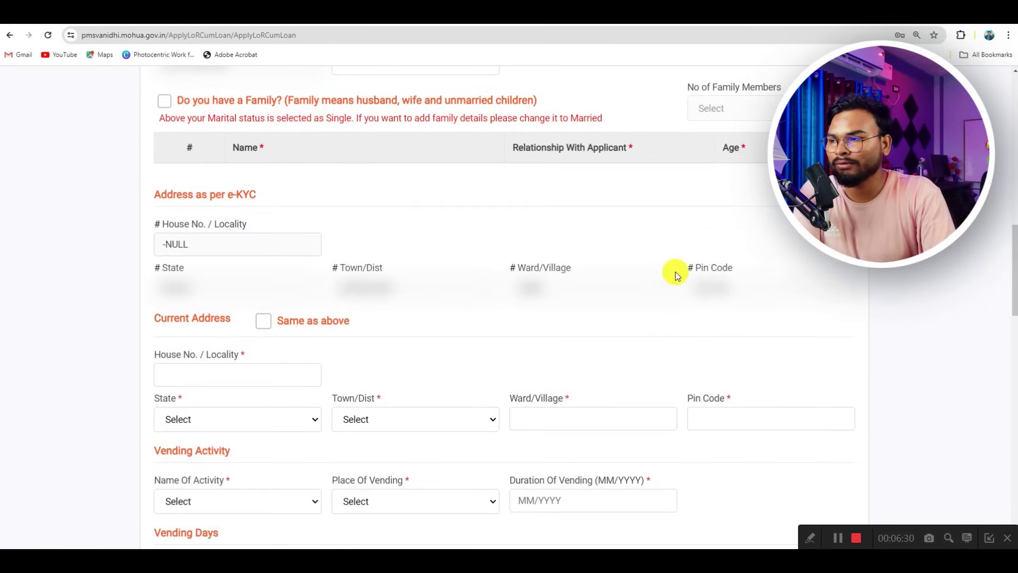
{"action": "scroll", "coordinate": [573, 280], "scroll_direction": "down", "scroll_amount": 1}
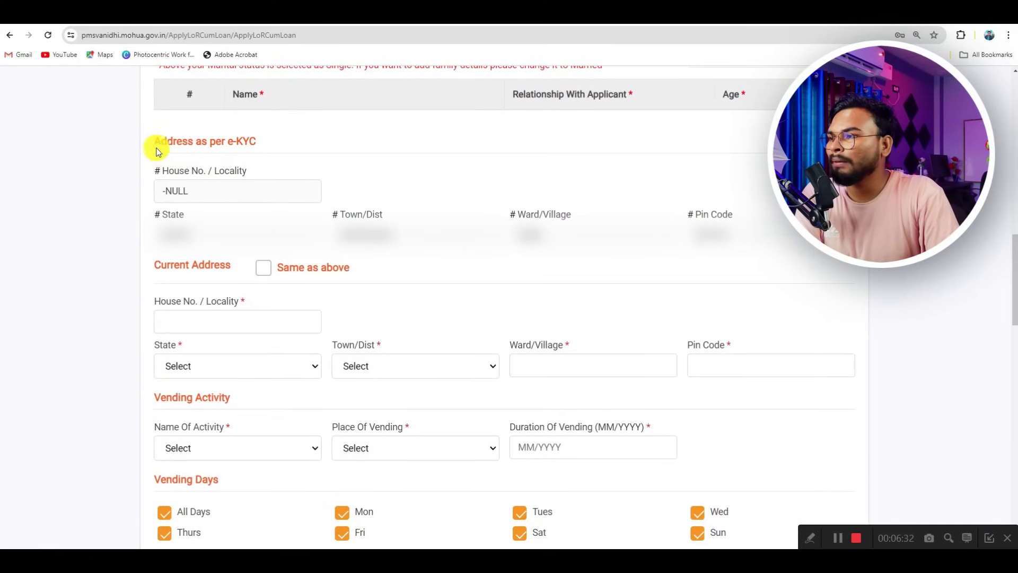
{"action": "left_click_drag", "start_coordinate": [153, 142], "coordinate": [229, 147]}
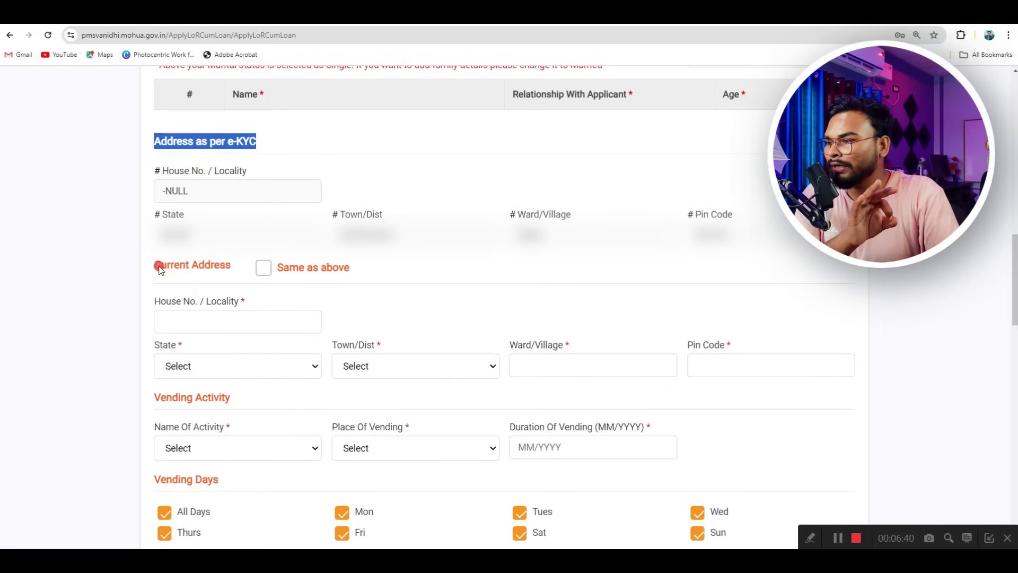
{"action": "left_click", "coordinate": [175, 267]}
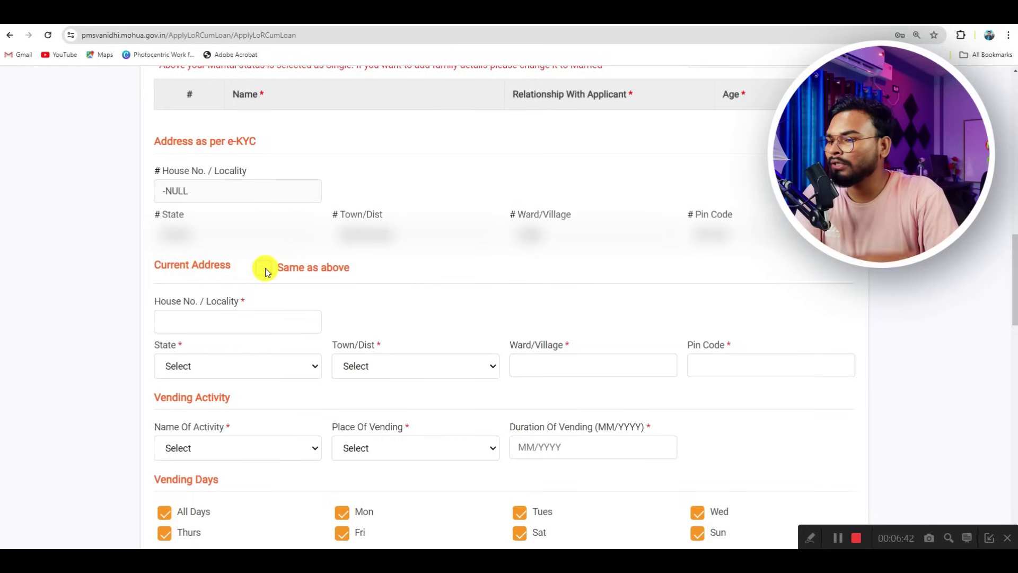
- Set the vending activity to Fast food and food Items and the place of vending to Fixed Location
{"action": "scroll", "coordinate": [358, 349], "scroll_direction": "down", "scroll_amount": 4}
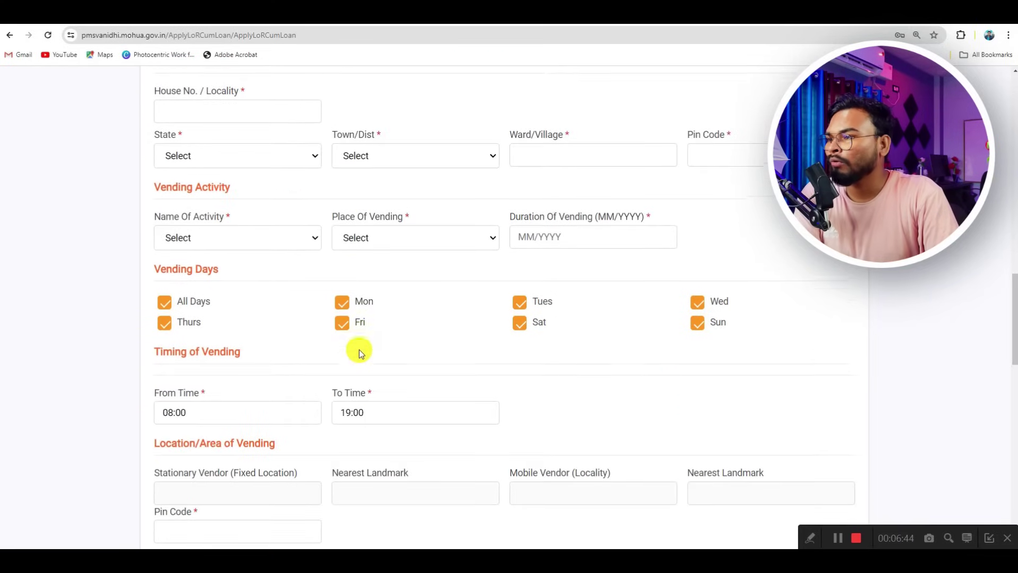
{"action": "scroll", "coordinate": [359, 349], "scroll_direction": "down", "scroll_amount": 1}
{"action": "left_click_drag", "start_coordinate": [153, 132], "coordinate": [237, 134]}
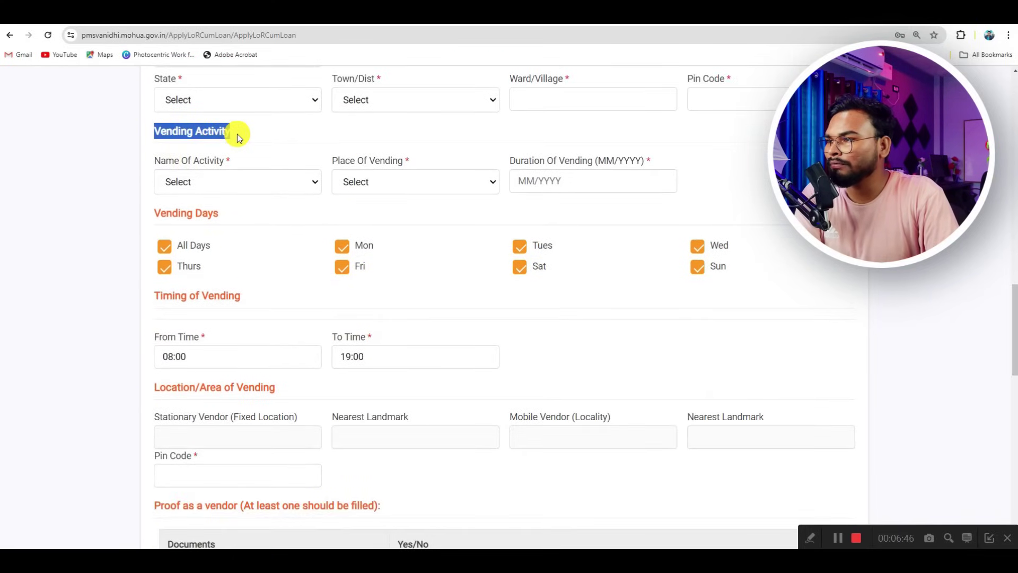
{"action": "left_click", "coordinate": [195, 180]}
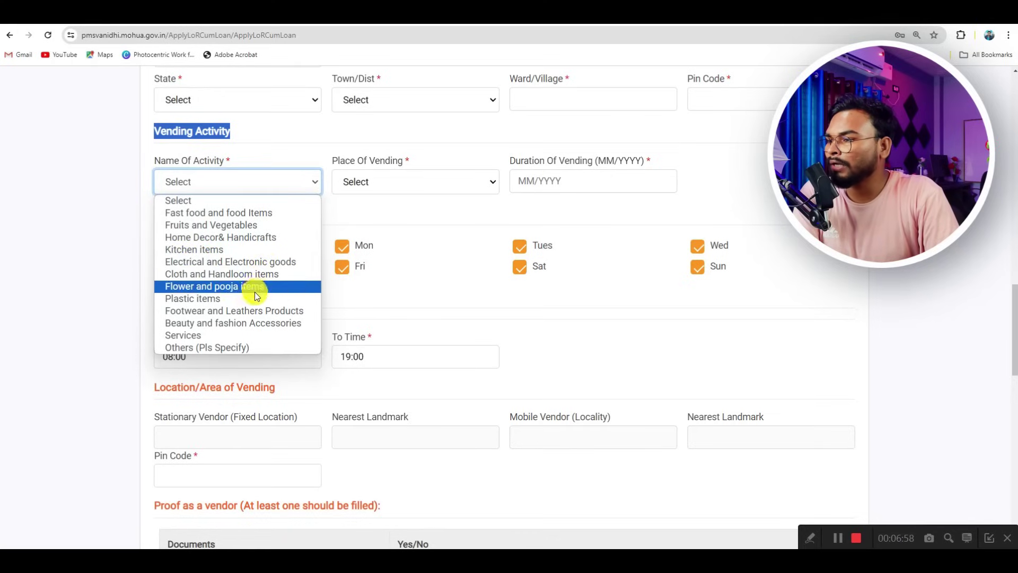
{"action": "left_click", "coordinate": [217, 212]}
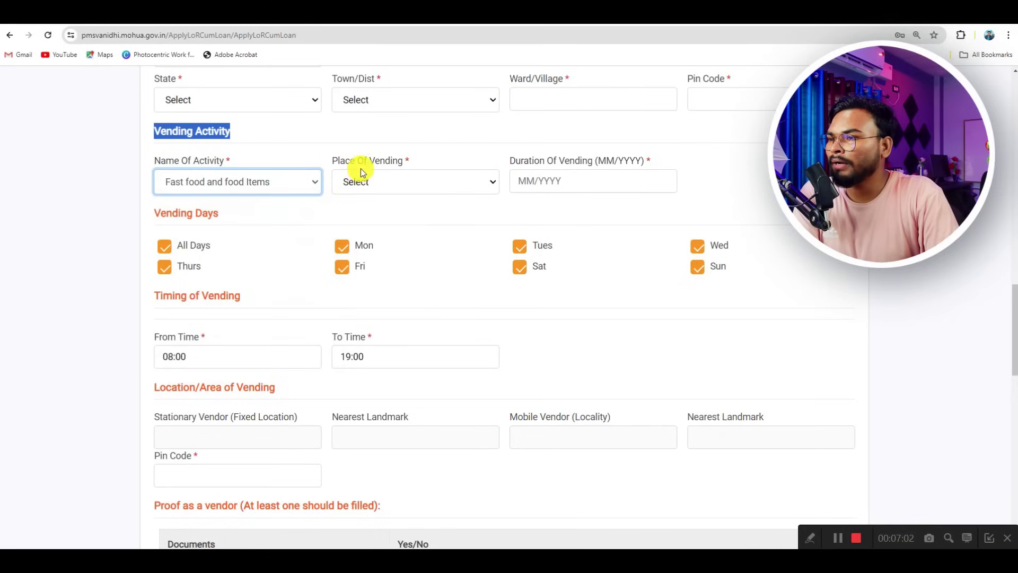
{"action": "left_click", "coordinate": [371, 180]}
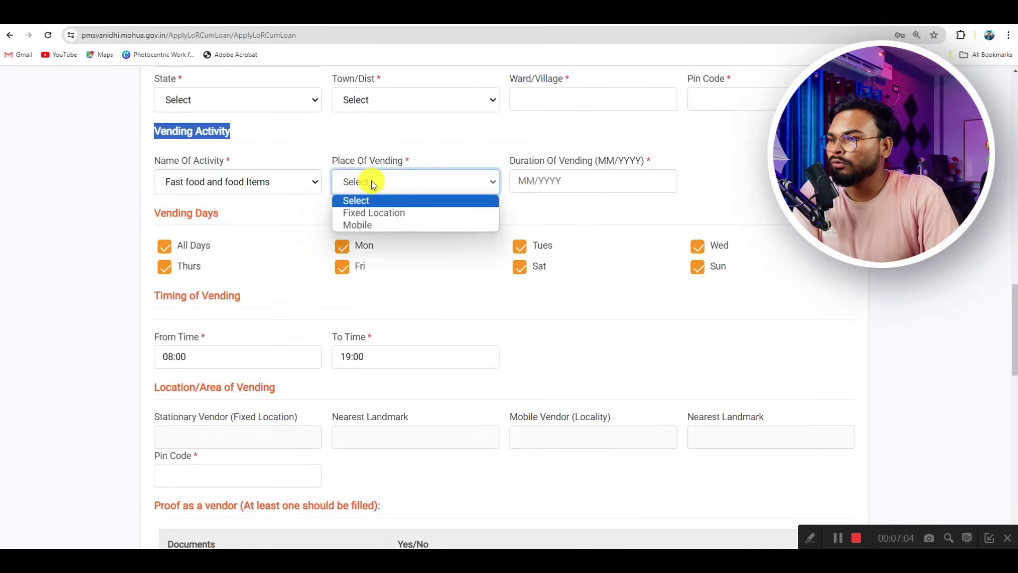
{"action": "left_click", "coordinate": [384, 214]}
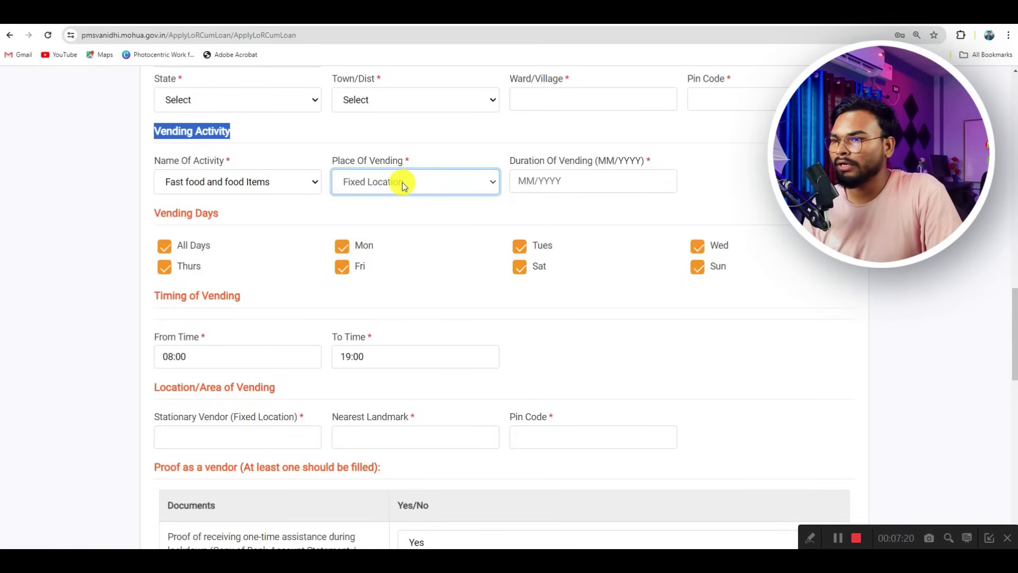
- Set the duration of vending to January 2019
{"action": "left_click", "coordinate": [537, 182]}
{"action": "left_click", "coordinate": [553, 207]}
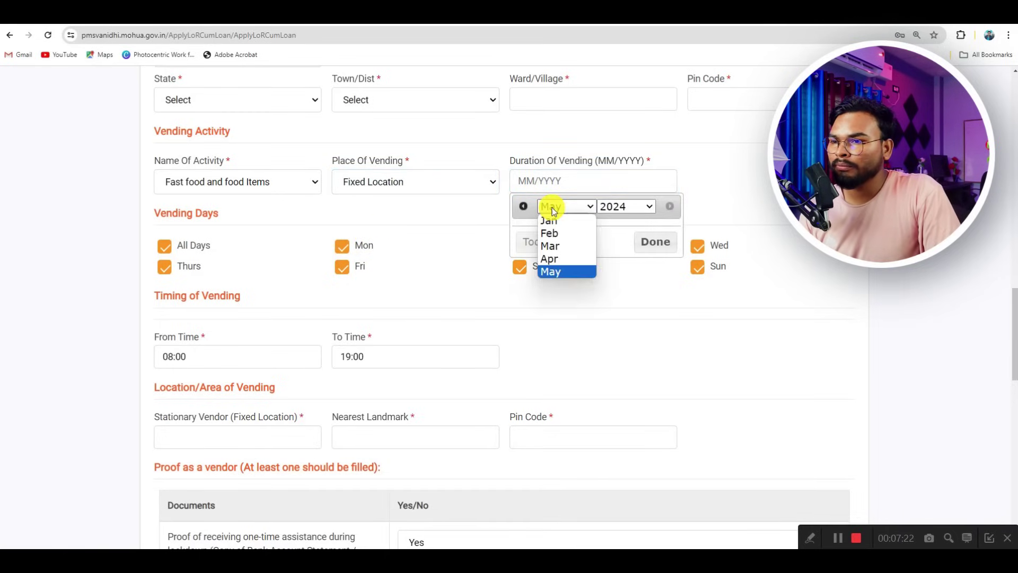
{"action": "left_click", "coordinate": [550, 220]}
{"action": "left_click", "coordinate": [615, 208]}
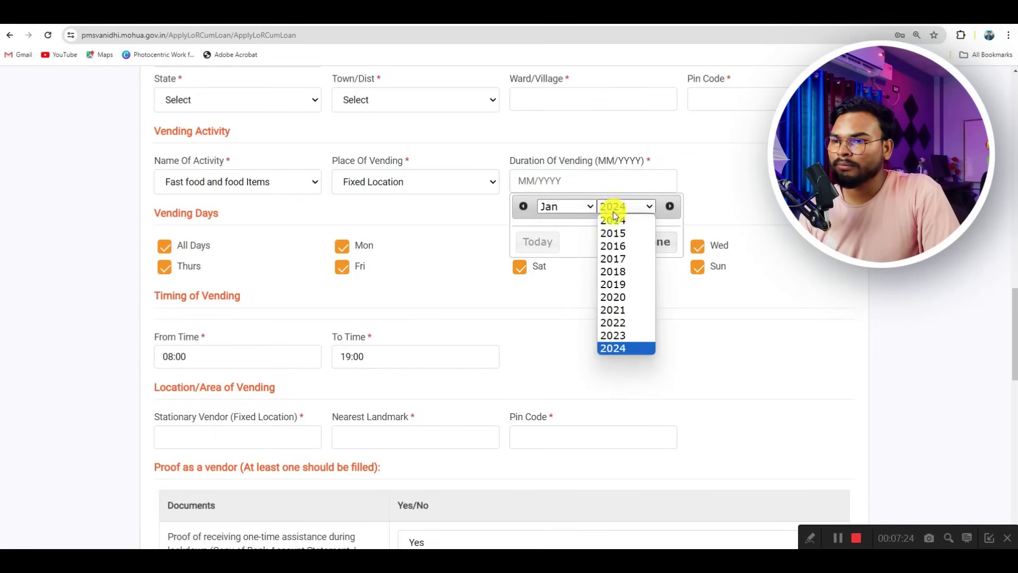
{"action": "left_click", "coordinate": [613, 283]}
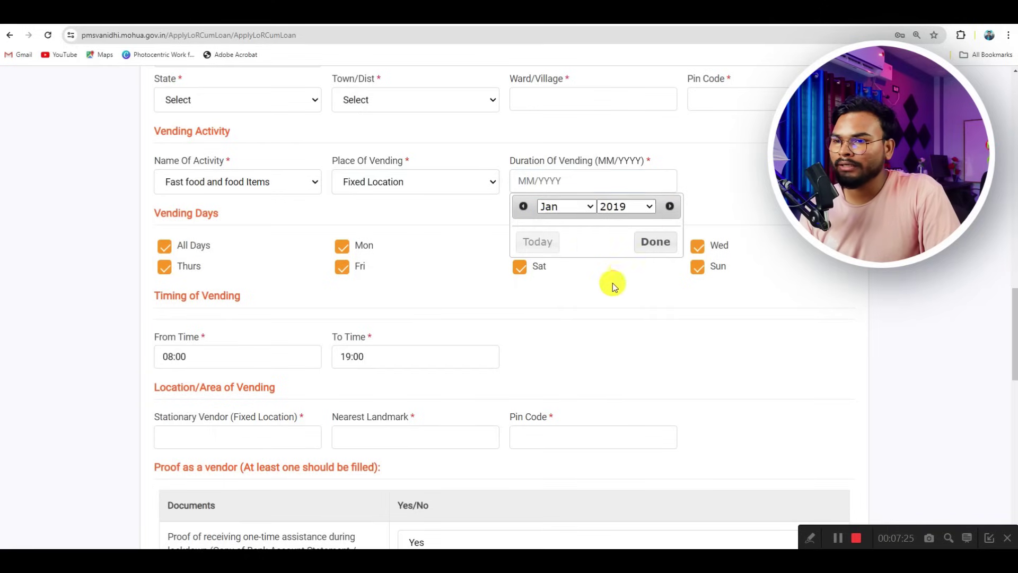
{"action": "left_click", "coordinate": [654, 244]}
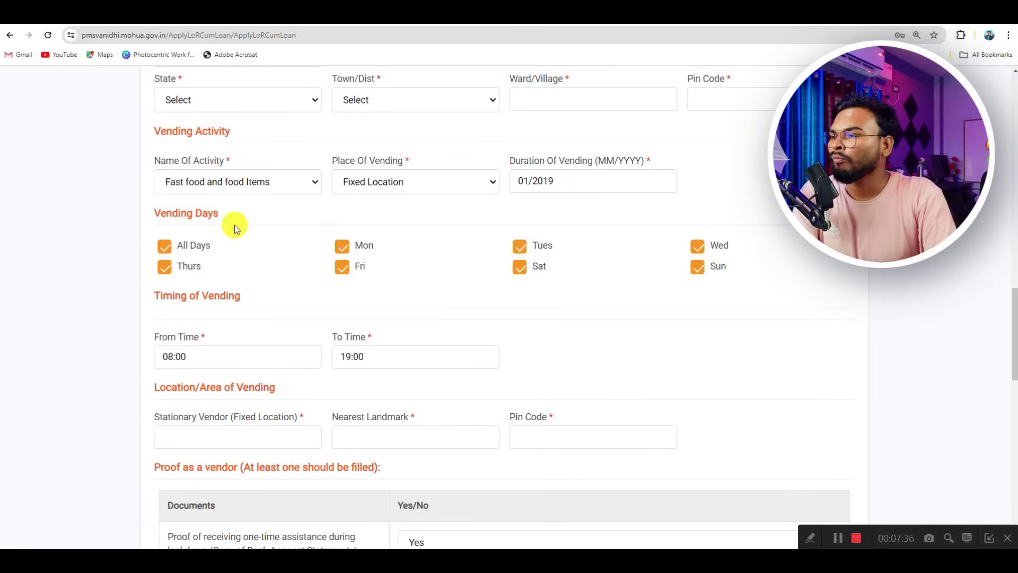
- Try selecting only Mon, Tues and Wed as vending days, and restore the selection to All Days
{"action": "left_click_drag", "start_coordinate": [154, 214], "coordinate": [219, 222]}
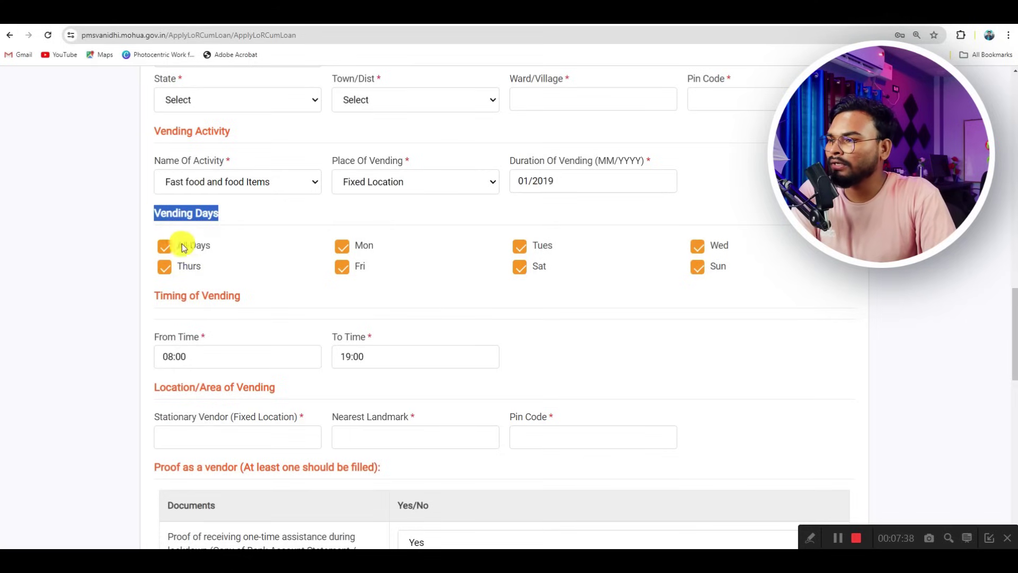
{"action": "left_click", "coordinate": [165, 247]}
{"action": "left_click", "coordinate": [166, 248]}
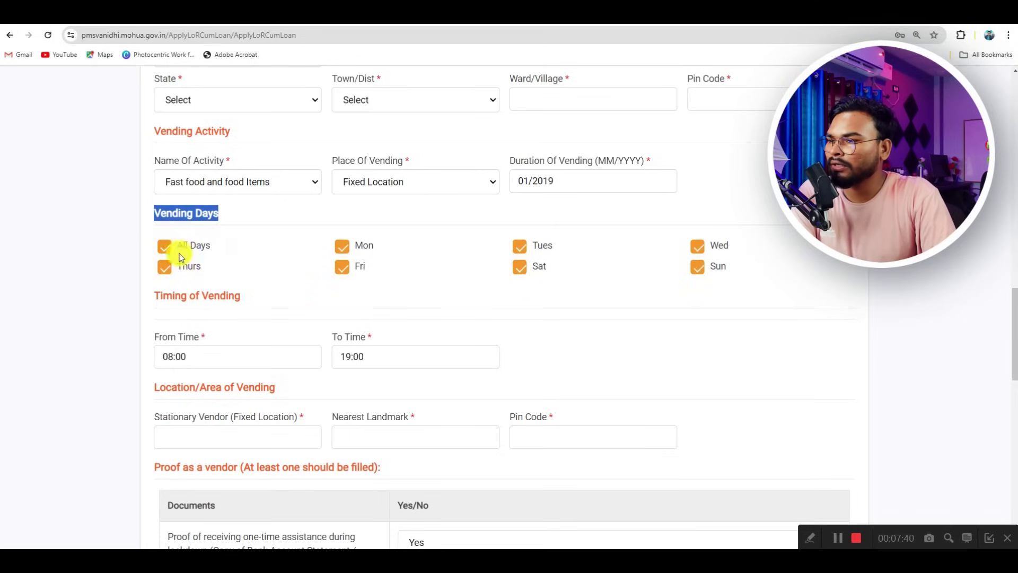
{"action": "left_click", "coordinate": [166, 247]}
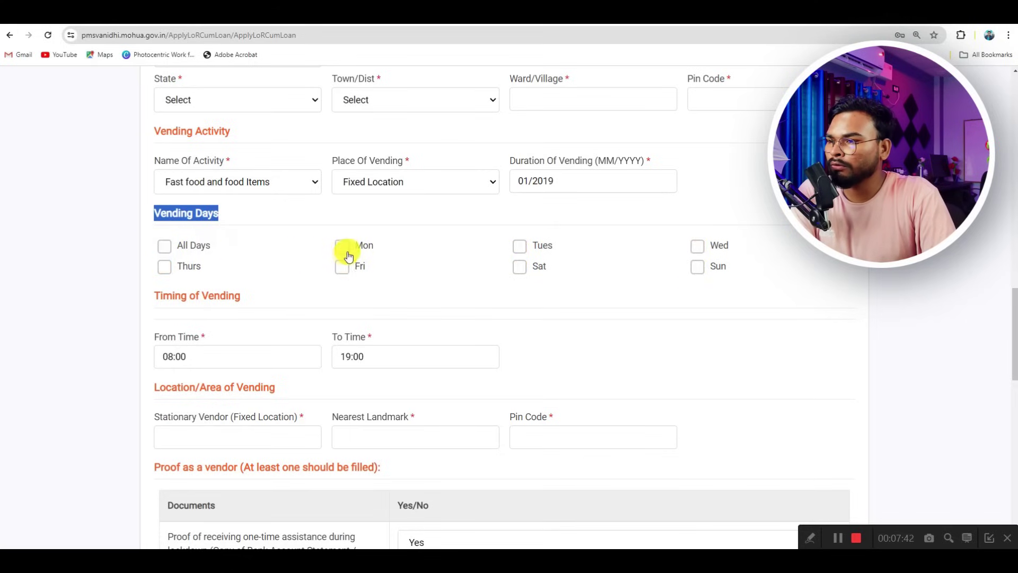
{"action": "left_click", "coordinate": [342, 247]}
{"action": "left_click", "coordinate": [525, 249]}
{"action": "left_click", "coordinate": [521, 248]}
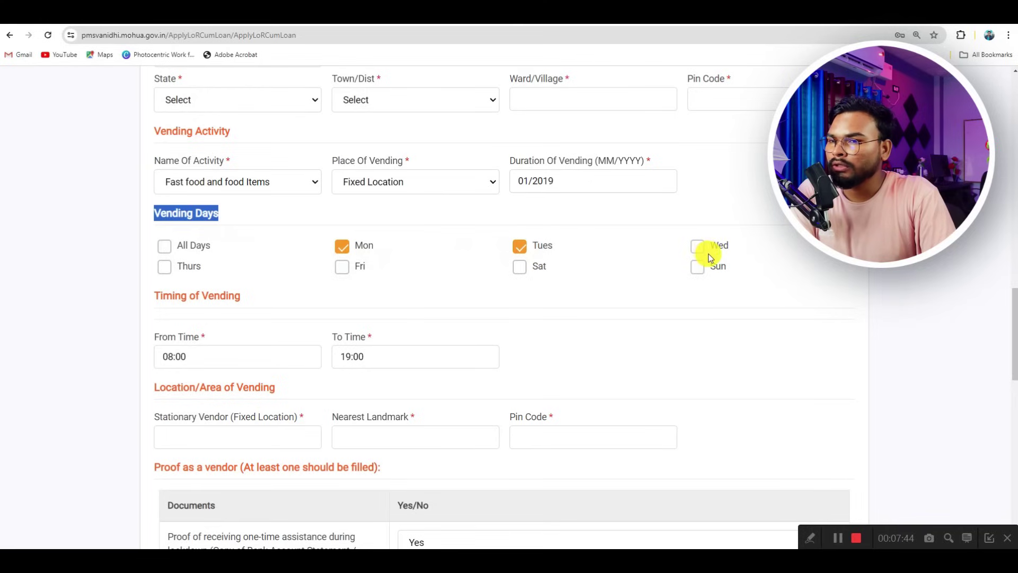
{"action": "left_click", "coordinate": [698, 247]}
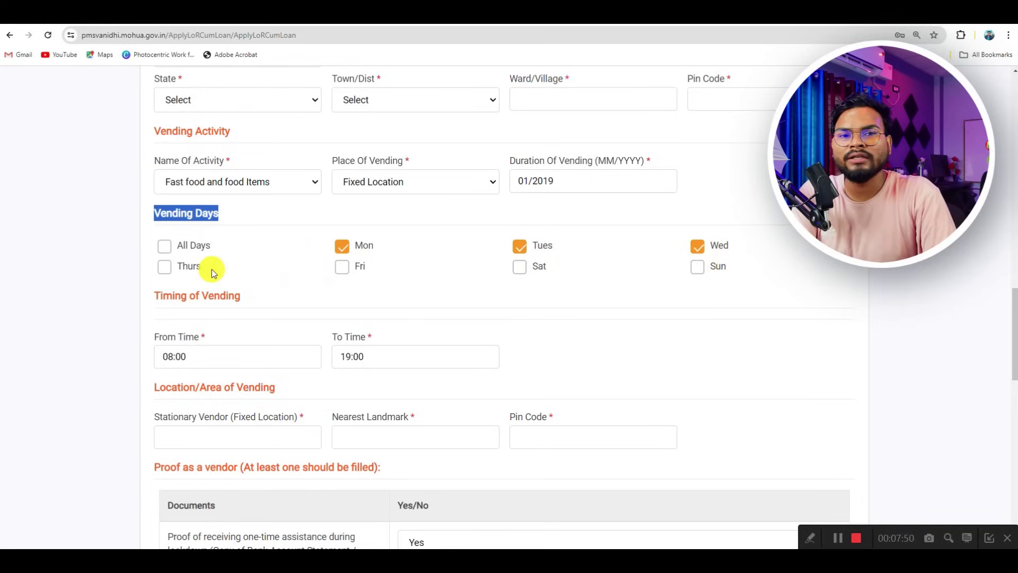
{"action": "left_click", "coordinate": [165, 250]}
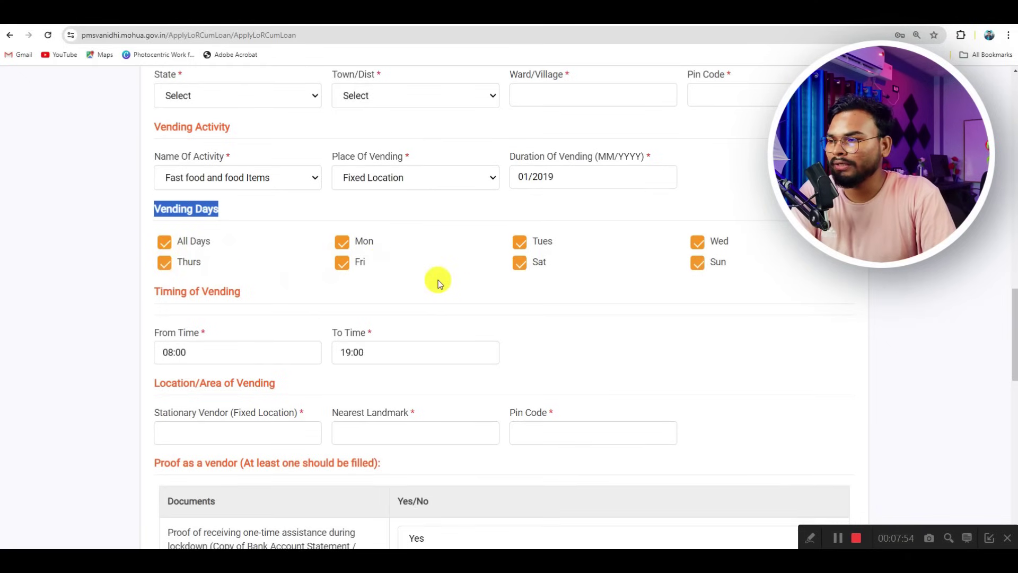
- Check the From Time and To Time settings in the Timing of Vending section
{"action": "scroll", "coordinate": [205, 266], "scroll_direction": "down", "scroll_amount": 1}
{"action": "left_click_drag", "start_coordinate": [160, 243], "coordinate": [232, 244]}
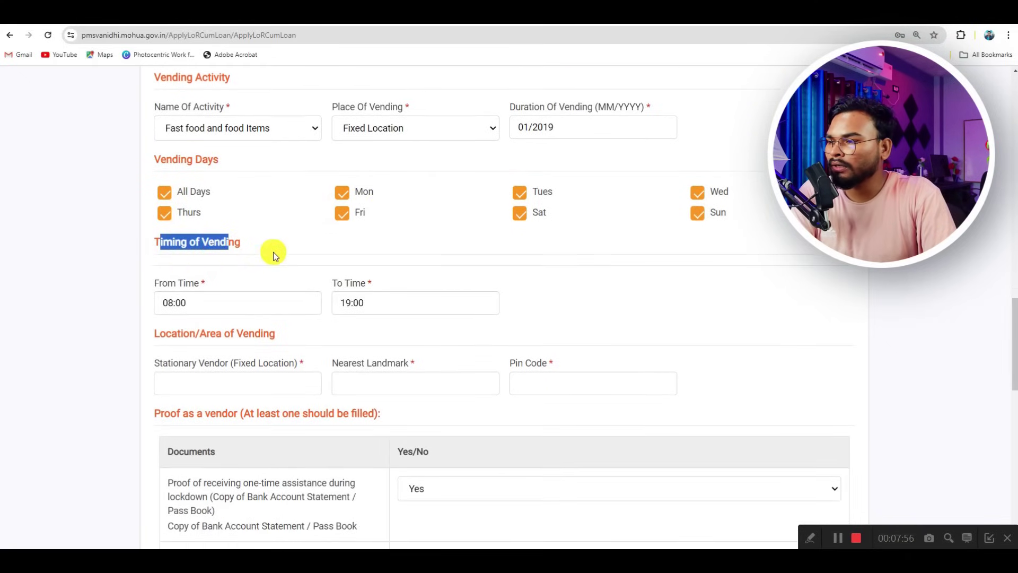
{"action": "scroll", "coordinate": [205, 250], "scroll_direction": "down", "scroll_amount": 1}
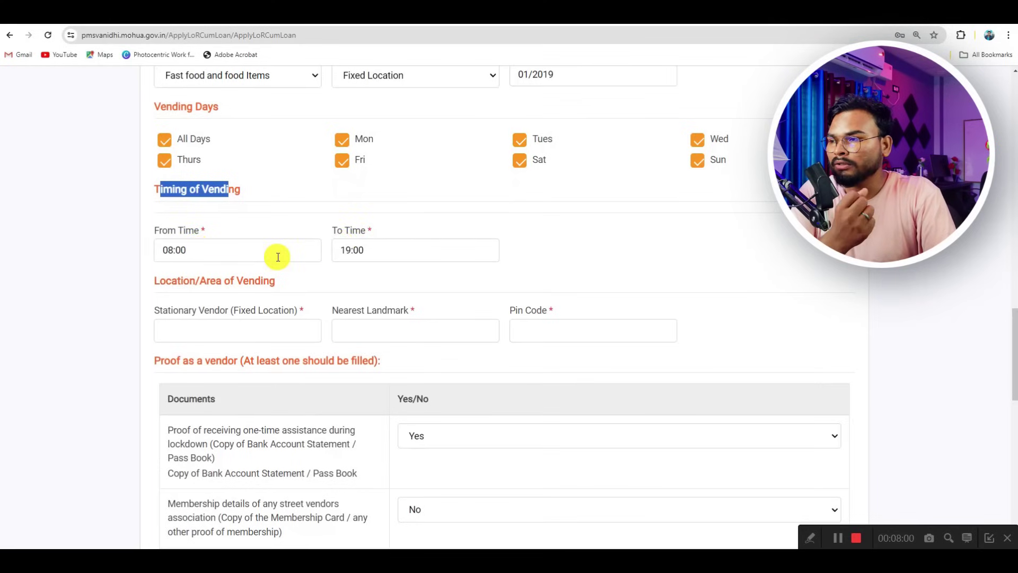
{"action": "left_click", "coordinate": [162, 251]}
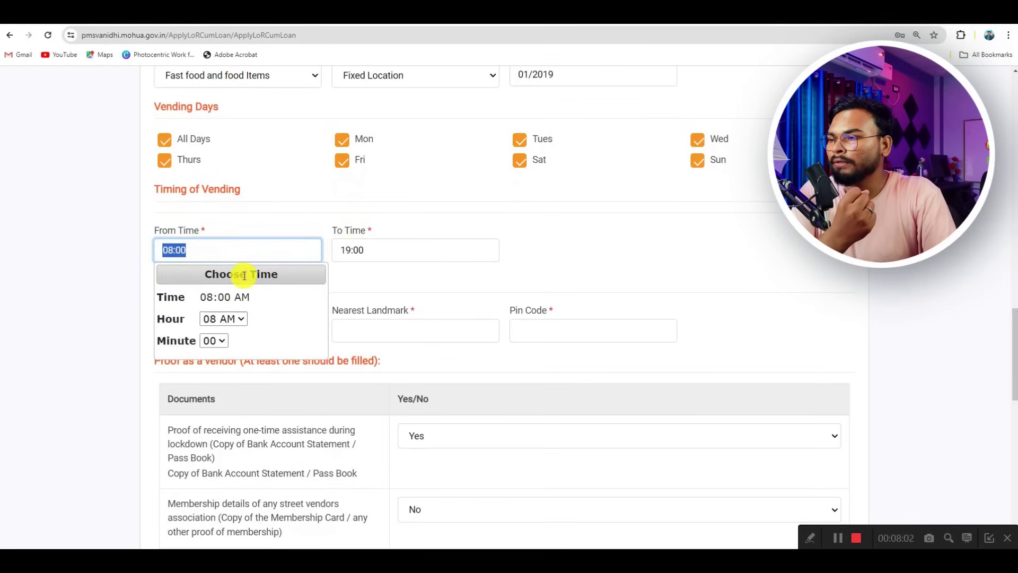
{"action": "left_click", "coordinate": [357, 251]}
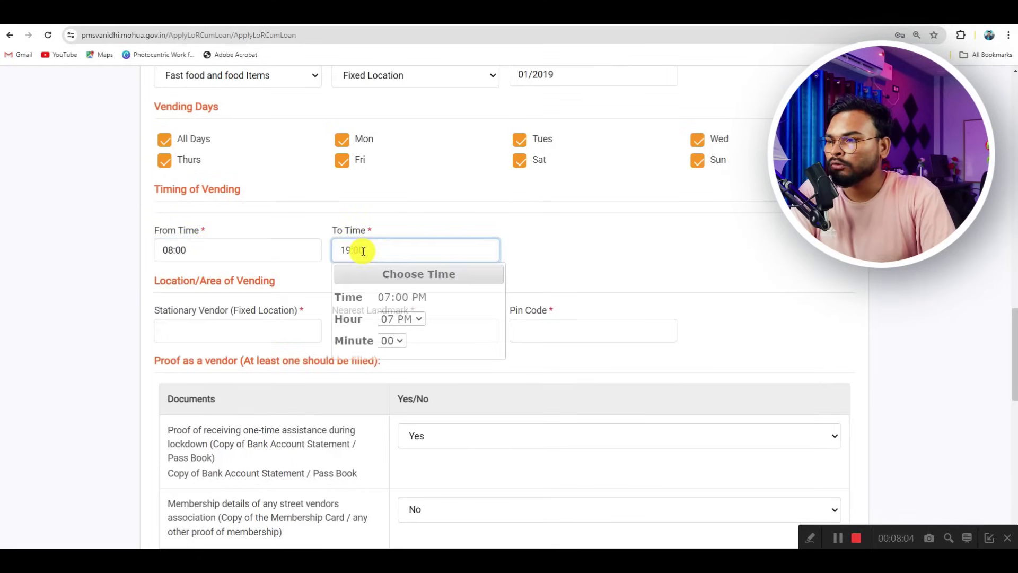
{"action": "left_click", "coordinate": [379, 233]}
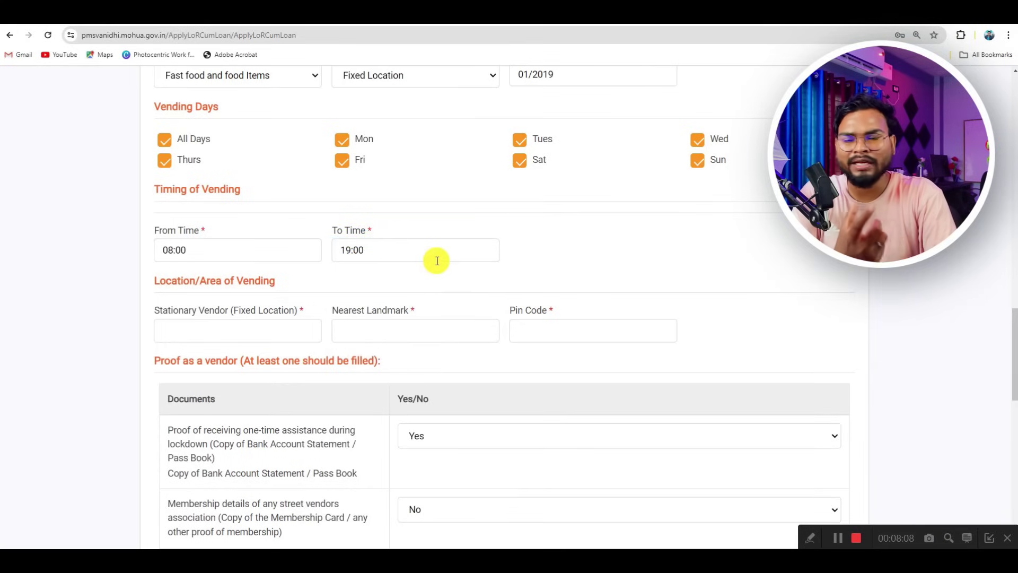
- Review the fixed location, nearest landmark and pin code fields in the Location/Area of Vending section
{"action": "scroll", "coordinate": [387, 285], "scroll_direction": "down", "scroll_amount": 1}
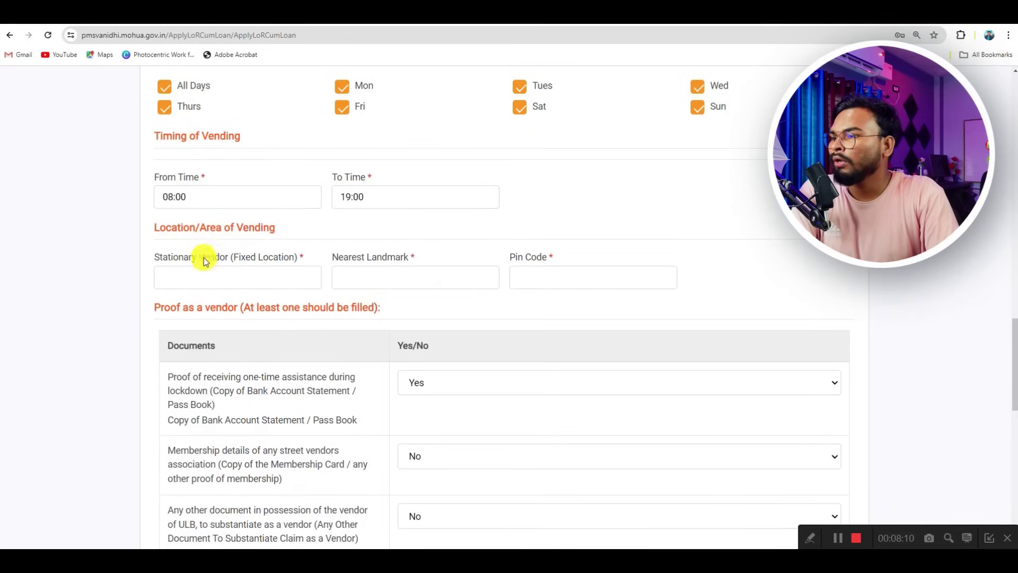
{"action": "left_click_drag", "start_coordinate": [236, 228], "coordinate": [274, 228]}
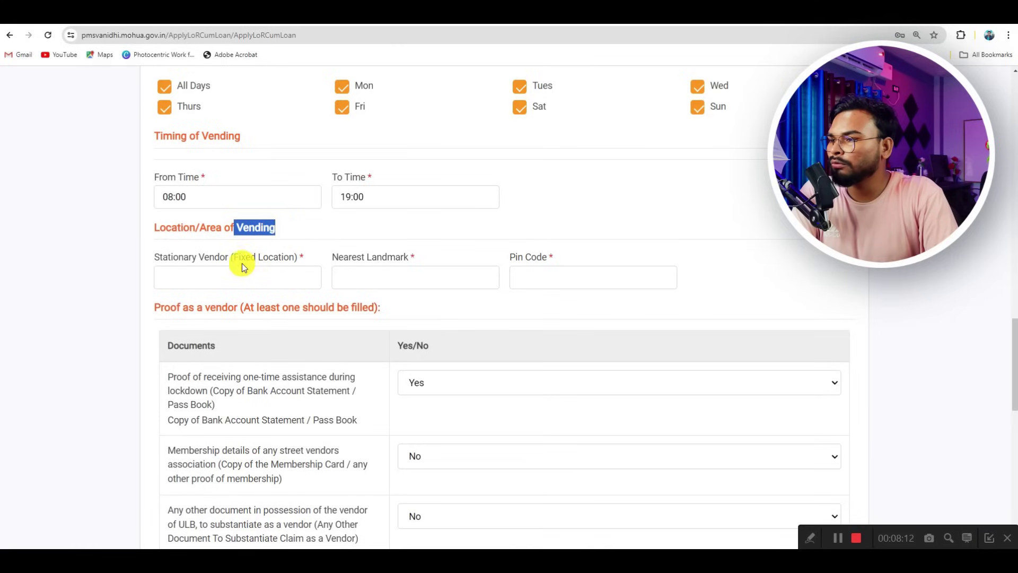
{"action": "left_click_drag", "start_coordinate": [240, 259], "coordinate": [279, 258]}
{"action": "left_click", "coordinate": [232, 280]}
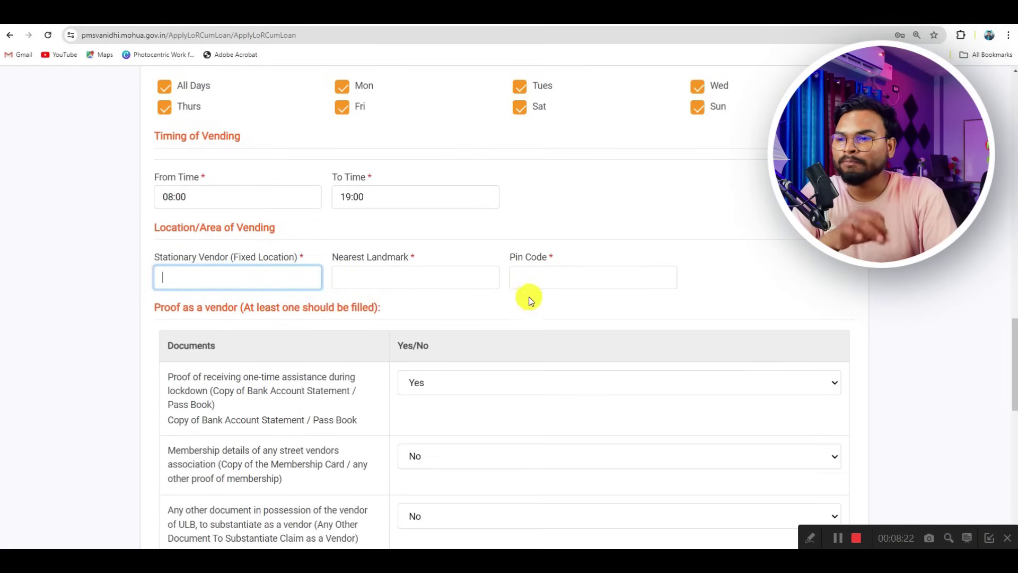
{"action": "scroll", "coordinate": [541, 278], "scroll_direction": "down", "scroll_amount": 2}
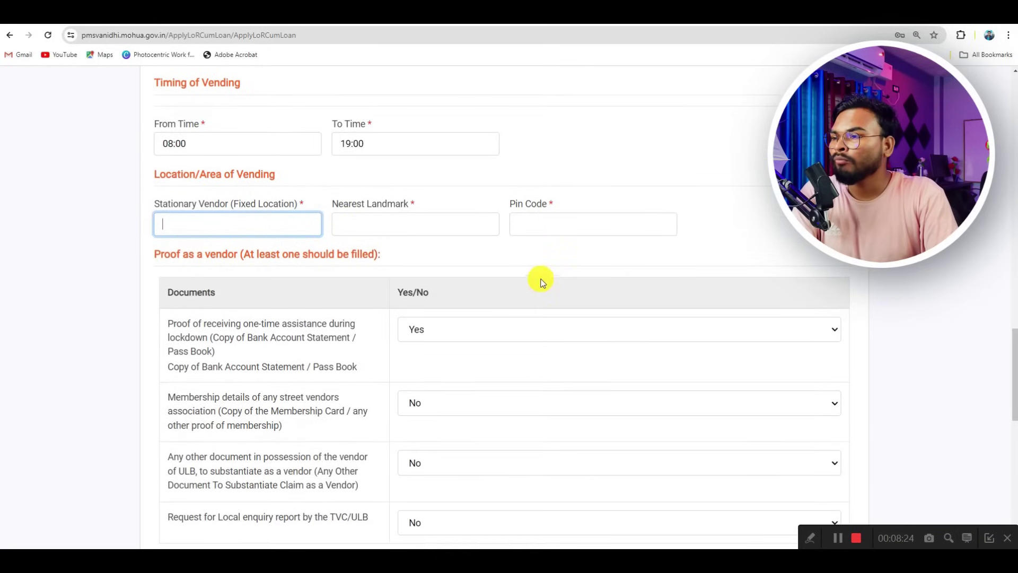
- Review the vendor proof documents and set Request for Local enquiry report by the TVC/ULB to No
{"action": "left_click", "coordinate": [211, 206]}
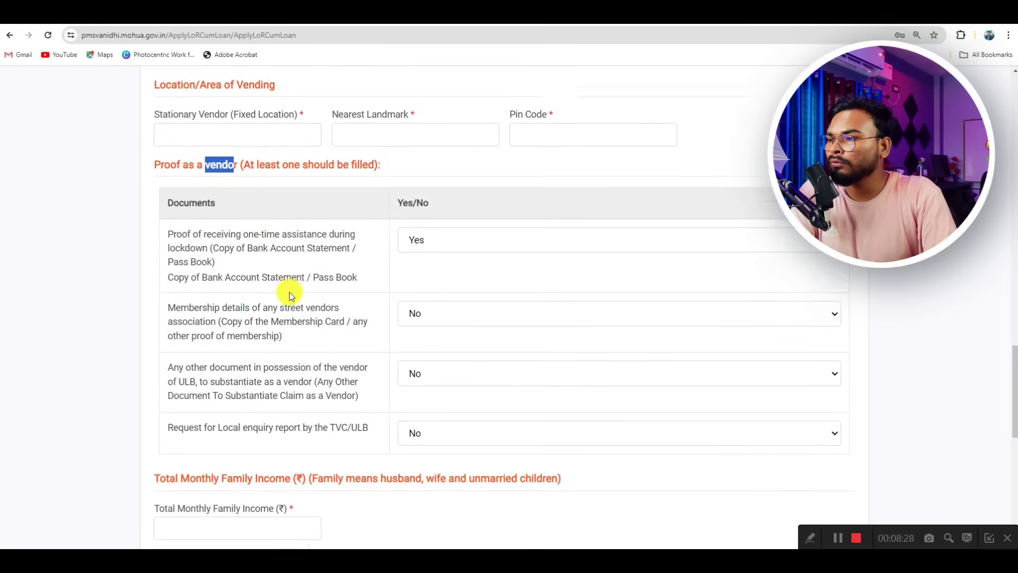
{"action": "scroll", "coordinate": [291, 291], "scroll_direction": "down", "scroll_amount": 1}
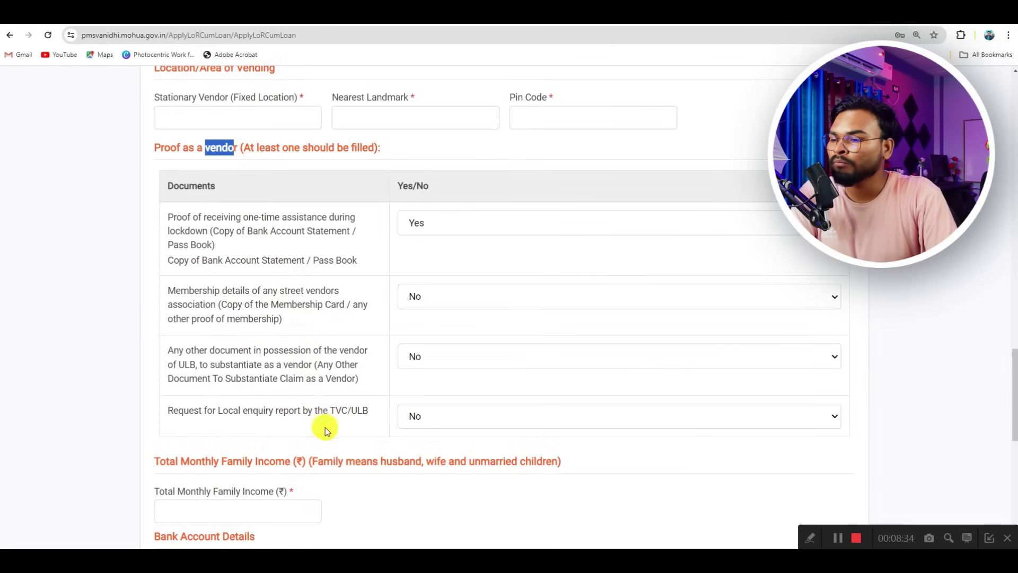
{"action": "left_click_drag", "start_coordinate": [332, 412], "coordinate": [340, 410]}
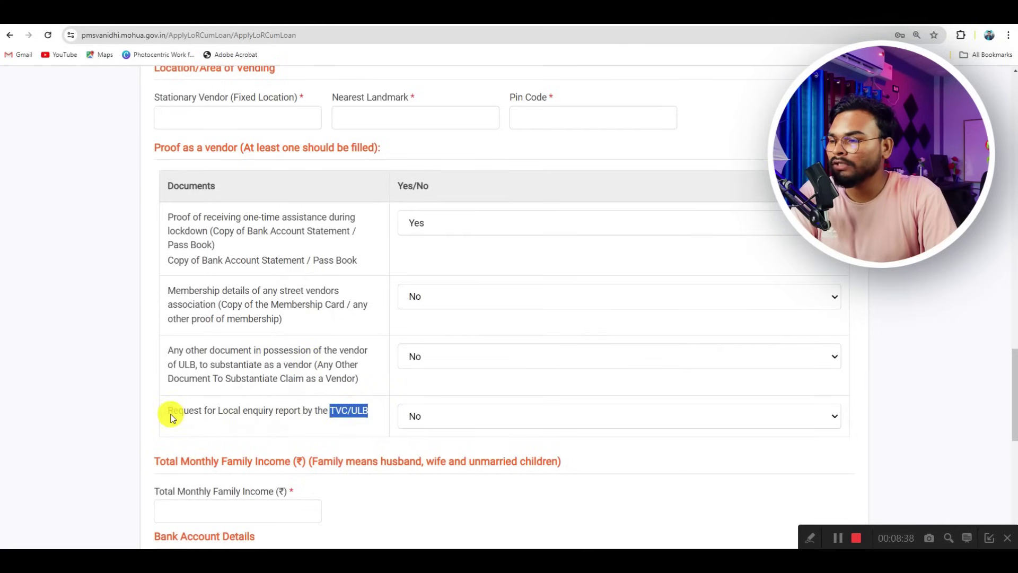
{"action": "left_click_drag", "start_coordinate": [169, 413], "coordinate": [295, 415]}
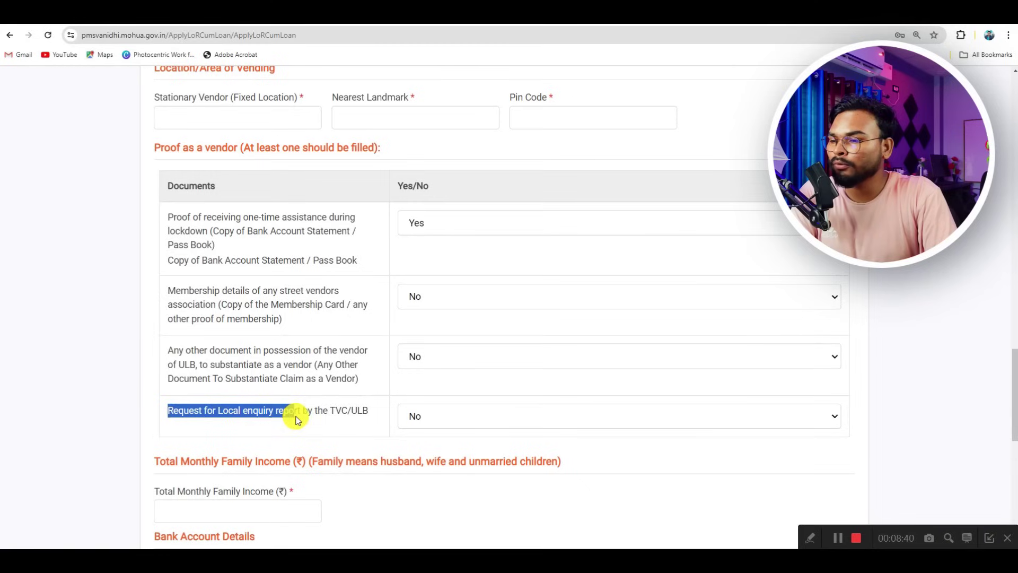
{"action": "left_click", "coordinate": [416, 416]}
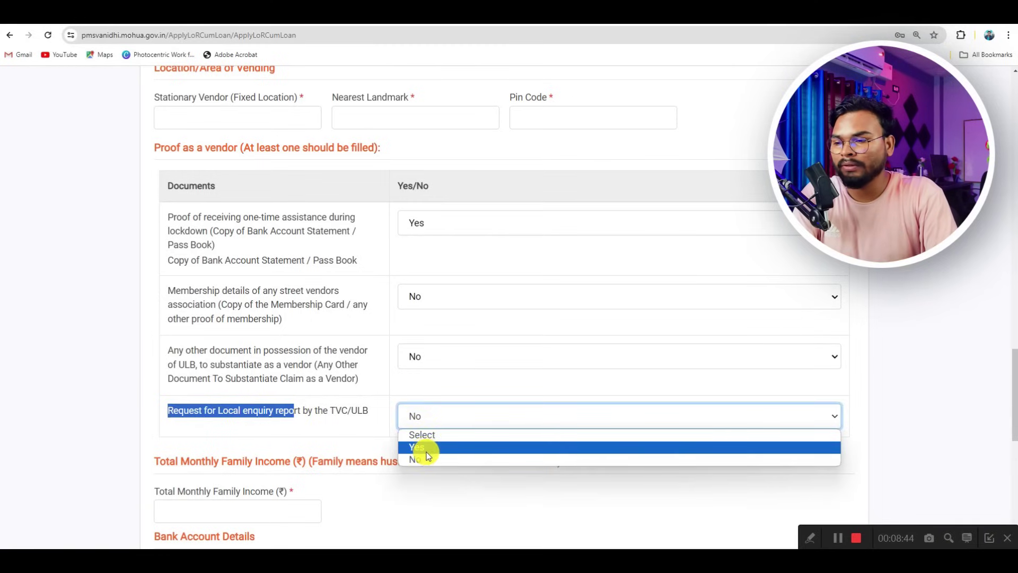
{"action": "left_click", "coordinate": [419, 461]}
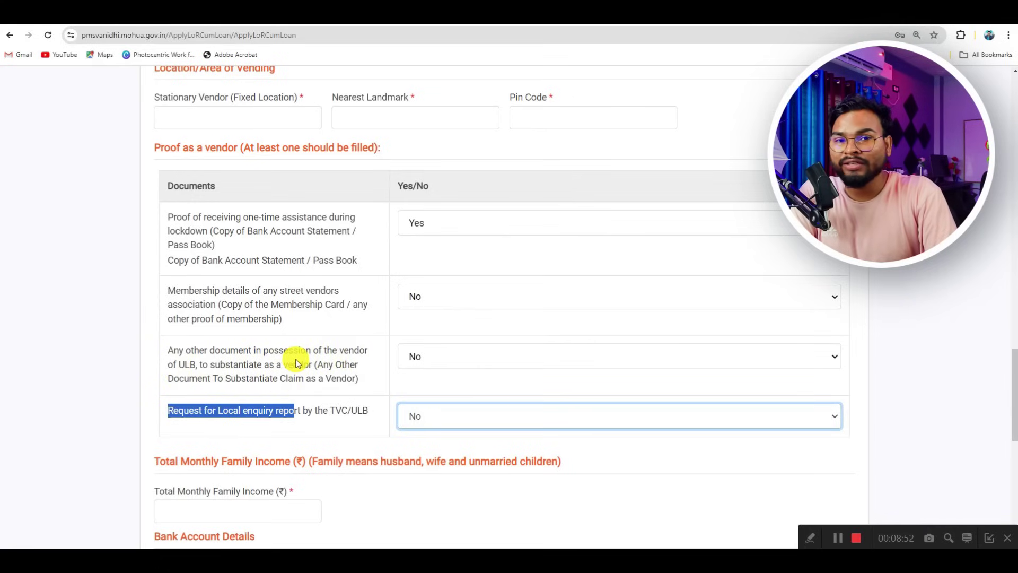
- Set the other vendor-substantiating document proof to No and check the choices for street vendors association membership
{"action": "left_click", "coordinate": [411, 357]}
{"action": "left_click", "coordinate": [413, 403]}
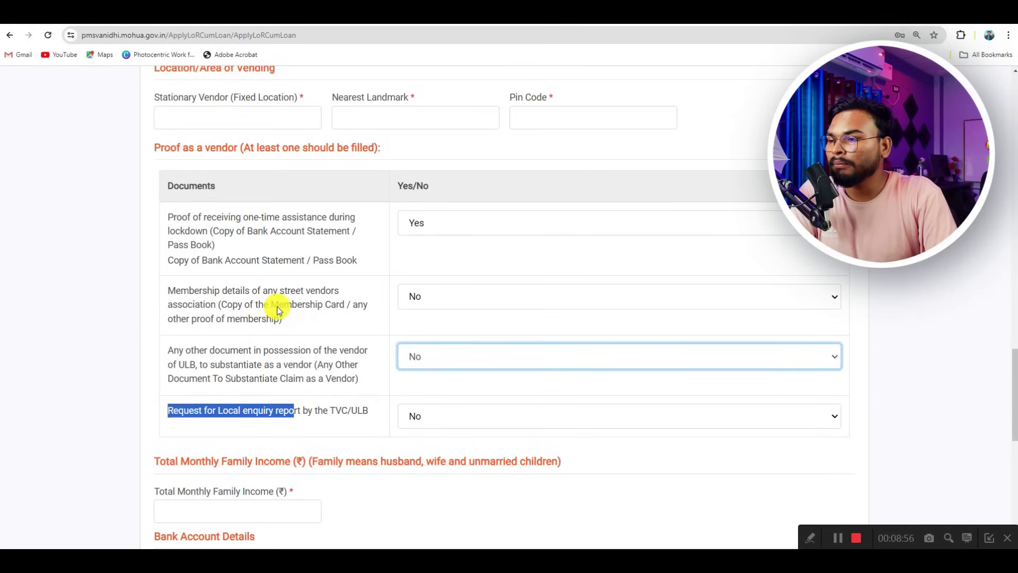
{"action": "left_click_drag", "start_coordinate": [277, 310], "coordinate": [339, 311]}
{"action": "left_click", "coordinate": [427, 297]}
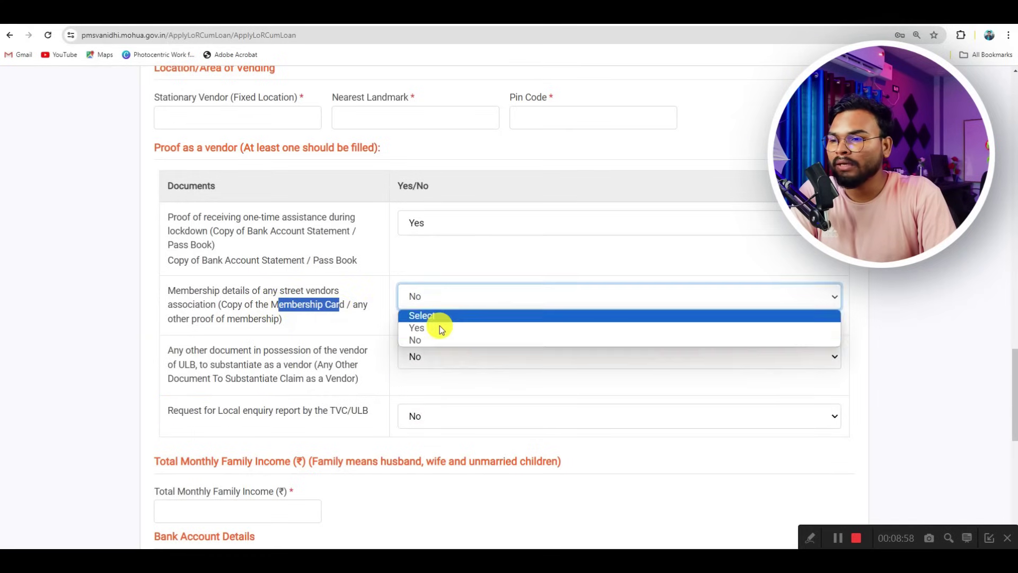
{"action": "left_click", "coordinate": [439, 262]}
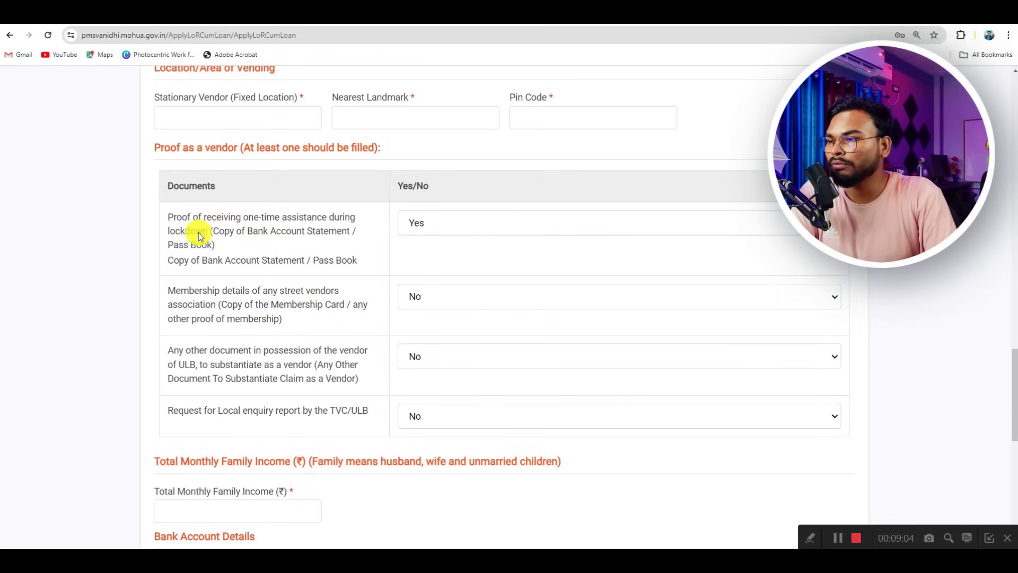
- Set the proof of receiving one-time assistance during lockdown to Yes
{"action": "left_click", "coordinate": [246, 221]}
{"action": "left_click_drag", "start_coordinate": [245, 217], "coordinate": [293, 221]}
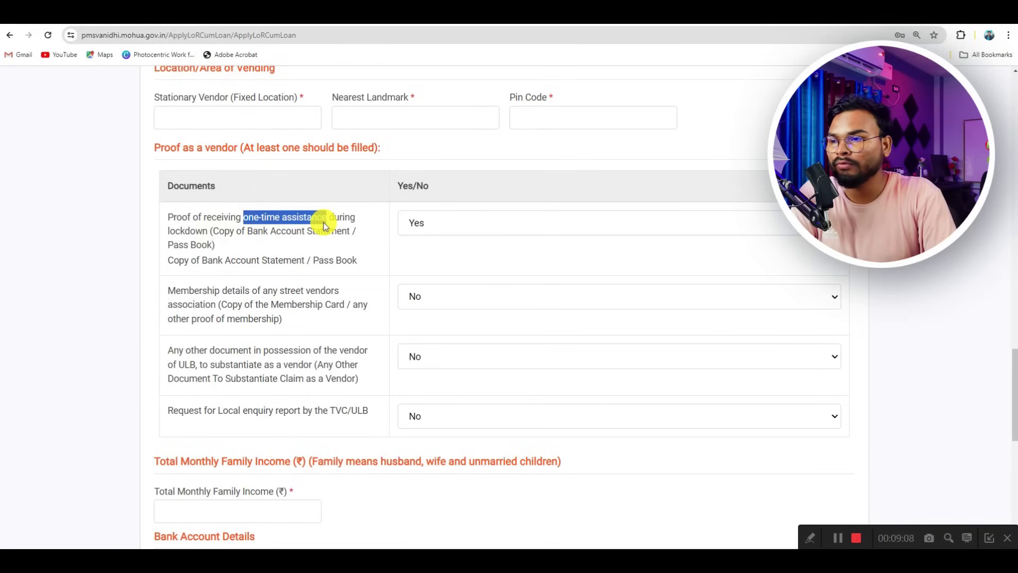
{"action": "left_click", "coordinate": [433, 228]}
{"action": "left_click", "coordinate": [433, 259]}
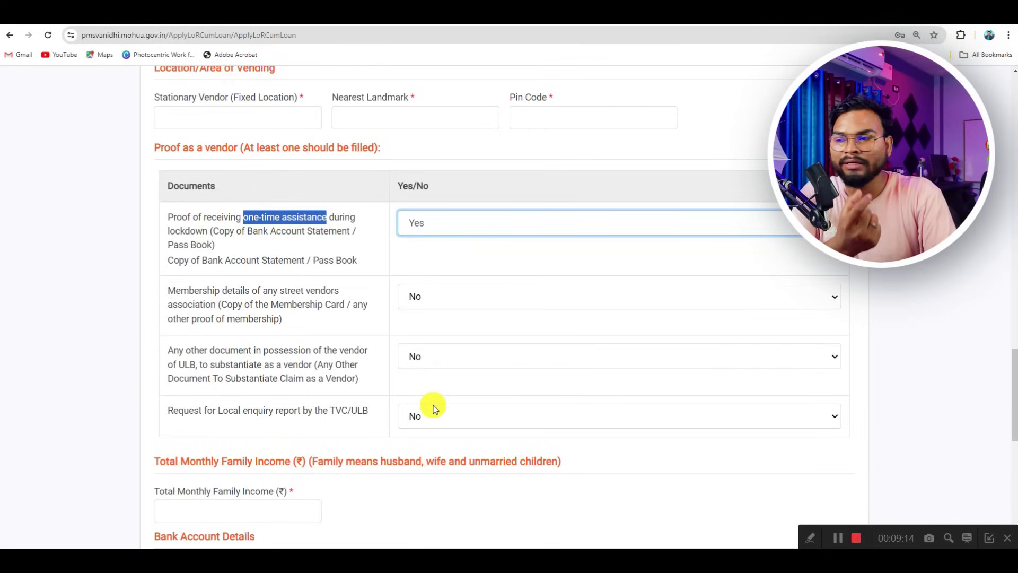
{"action": "left_click", "coordinate": [418, 222]}
{"action": "left_click", "coordinate": [430, 233]}
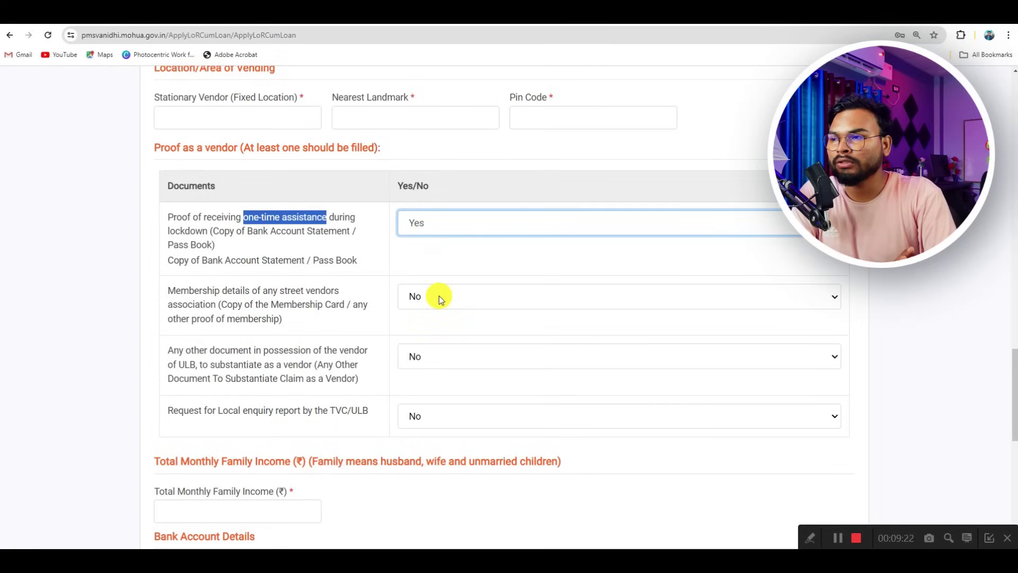
- Enter 70000 as the total monthly family income and choose BANK OF BARODA as the bank
{"action": "scroll", "coordinate": [442, 313], "scroll_direction": "down", "scroll_amount": 1}
{"action": "scroll", "coordinate": [443, 339], "scroll_direction": "down", "scroll_amount": 3}
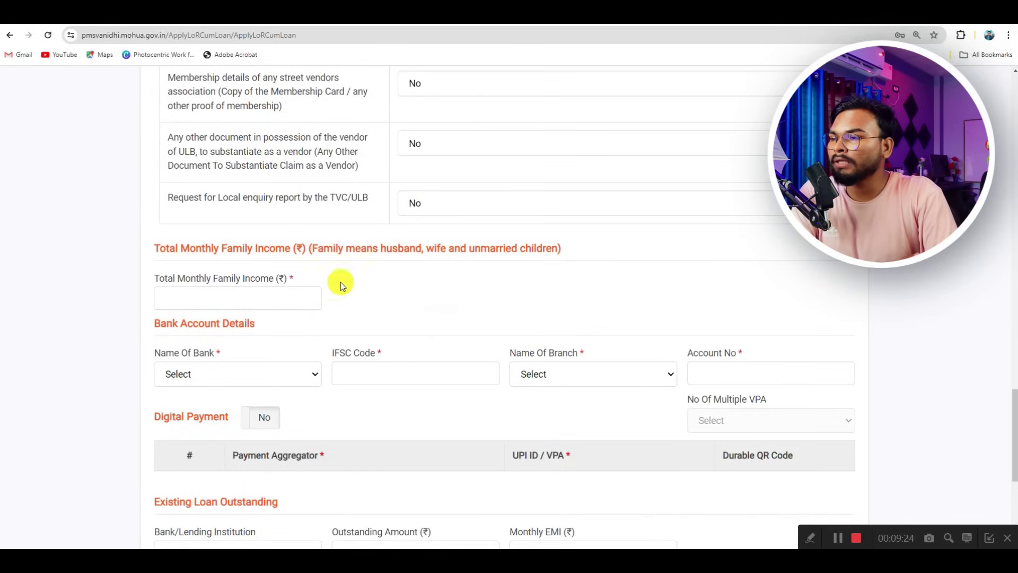
{"action": "left_click", "coordinate": [267, 297]}
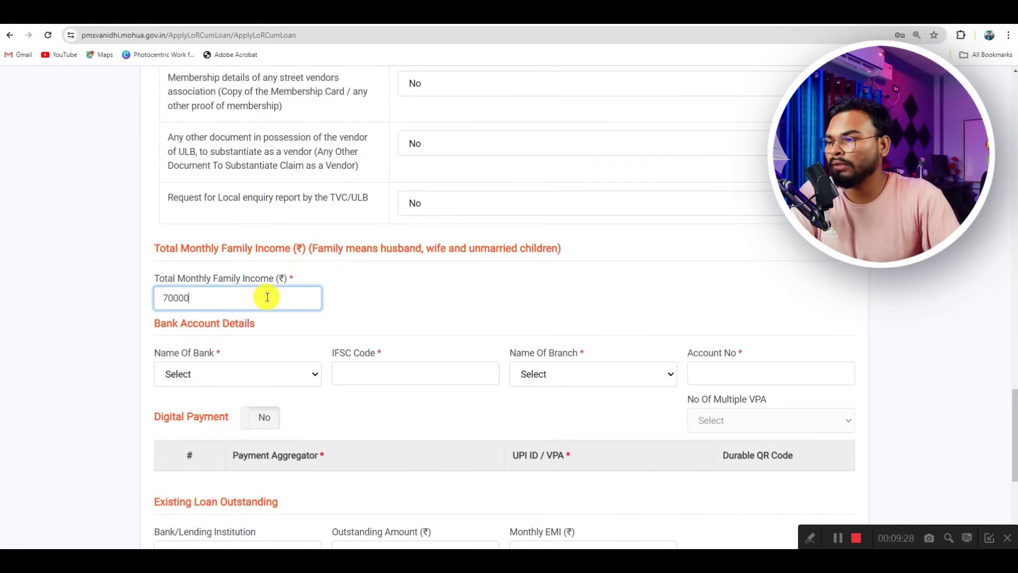
{"action": "left_click", "coordinate": [208, 380]}
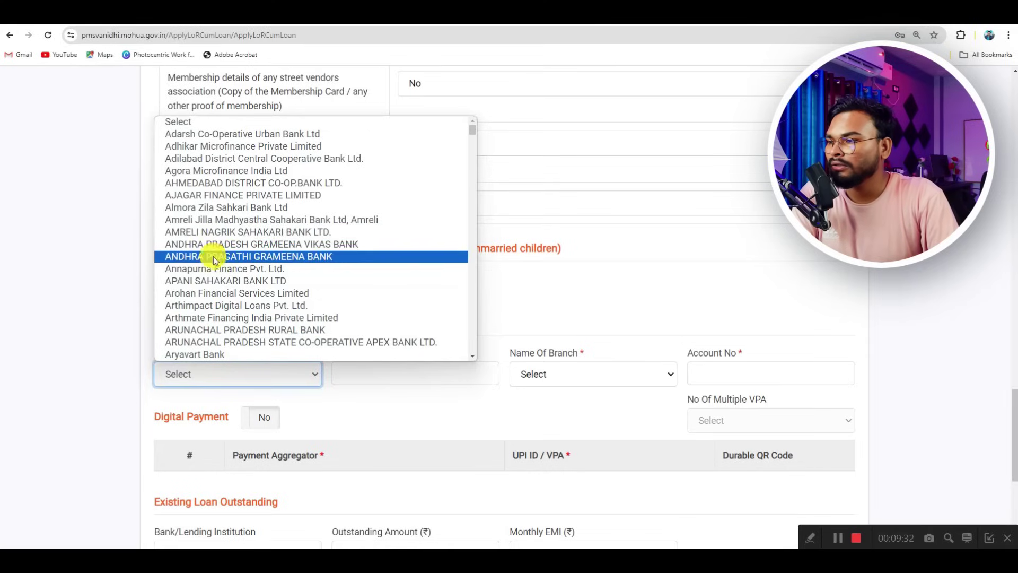
{"action": "scroll", "coordinate": [219, 334], "scroll_direction": "down", "scroll_amount": 4}
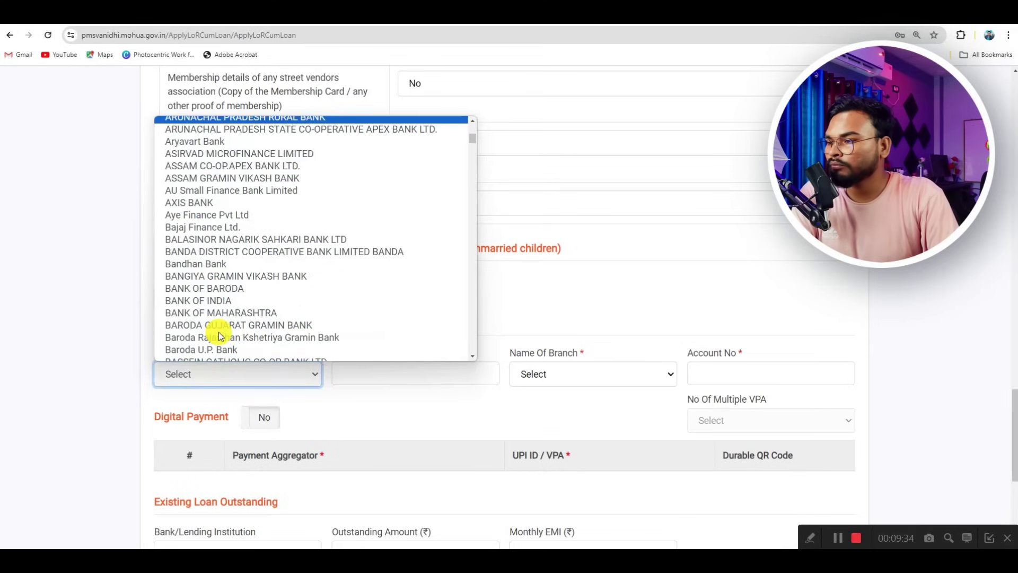
{"action": "left_click", "coordinate": [223, 288]}
- Review the IFSC Code and Account No fields in the Bank Account Details section
{"action": "left_click", "coordinate": [352, 381]}
{"action": "left_click_drag", "start_coordinate": [339, 359], "coordinate": [368, 353]}
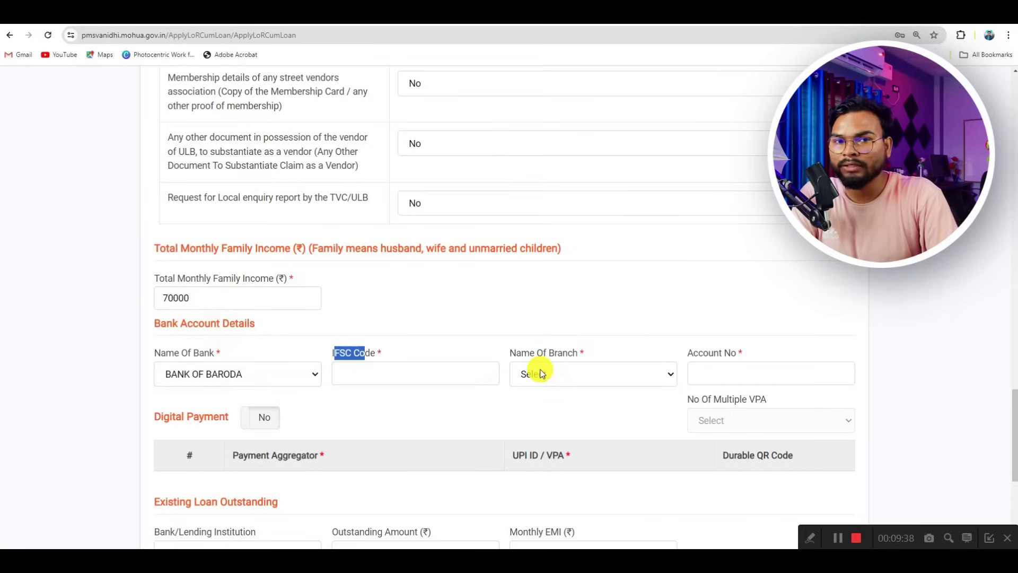
{"action": "left_click_drag", "start_coordinate": [685, 353], "coordinate": [743, 355]}
- Try enabling Digital Payment with 5 VPAs, using Paytm and GooglePe as the first two payment aggregators
{"action": "scroll", "coordinate": [636, 392], "scroll_direction": "down", "scroll_amount": 2}
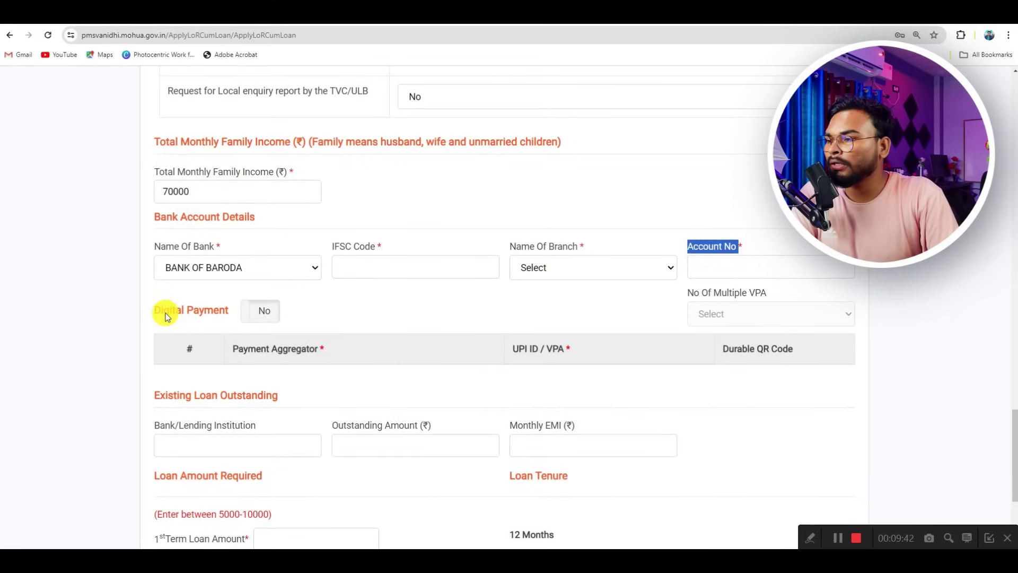
{"action": "left_click", "coordinate": [259, 318]}
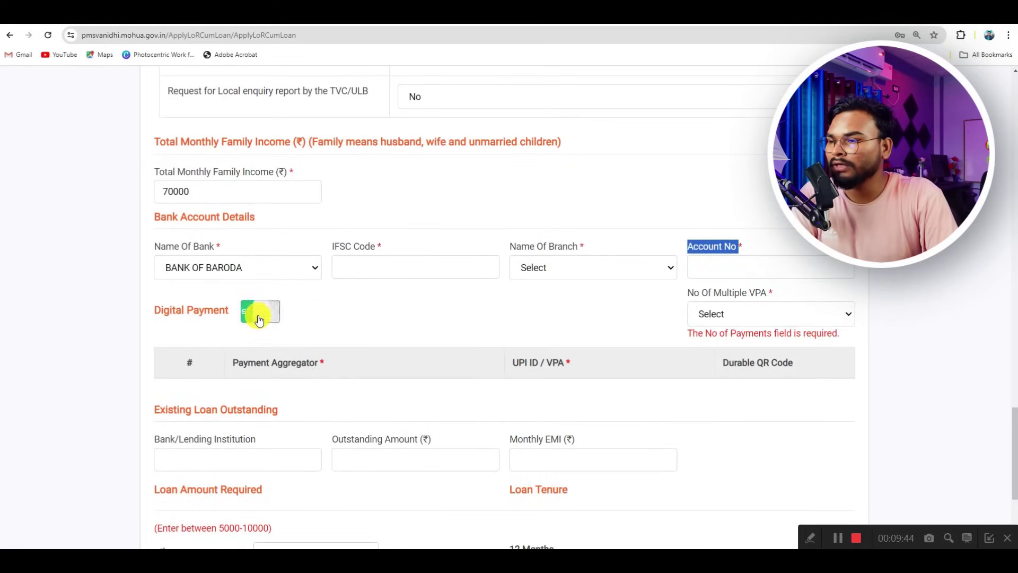
{"action": "left_click", "coordinate": [711, 314]}
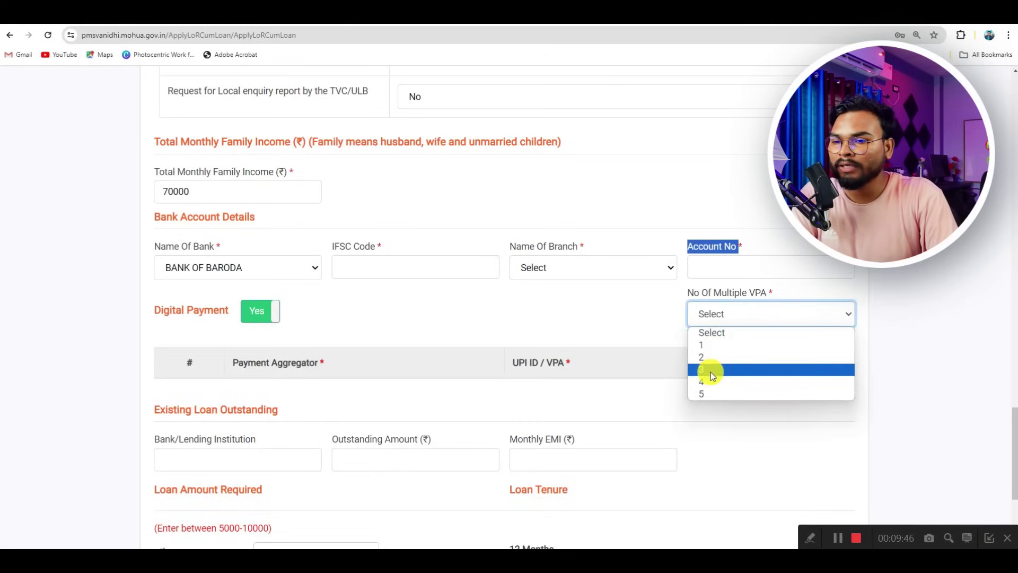
{"action": "left_click", "coordinate": [710, 393]}
{"action": "left_click", "coordinate": [313, 384]}
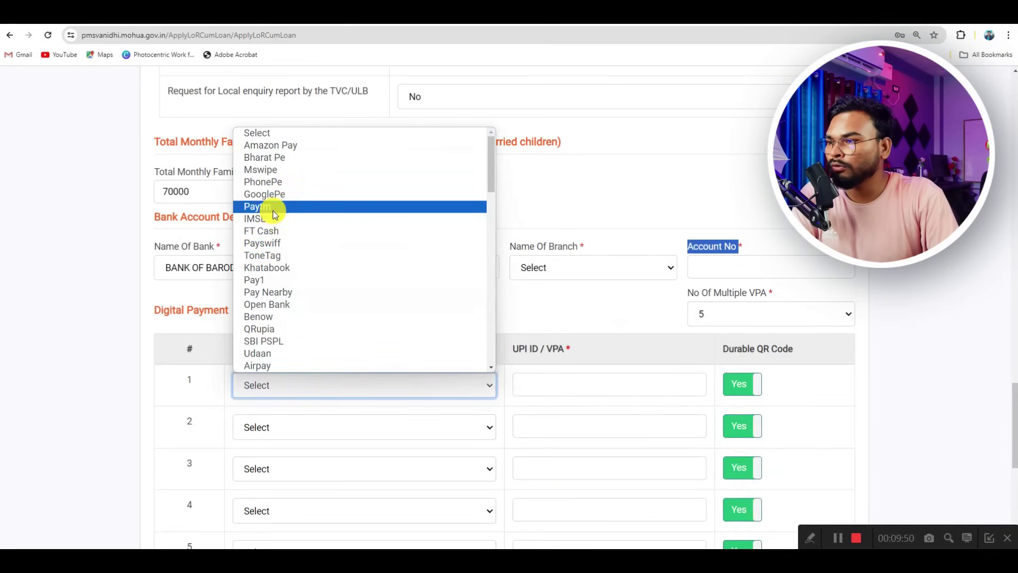
{"action": "left_click", "coordinate": [259, 206]}
{"action": "left_click", "coordinate": [289, 427]}
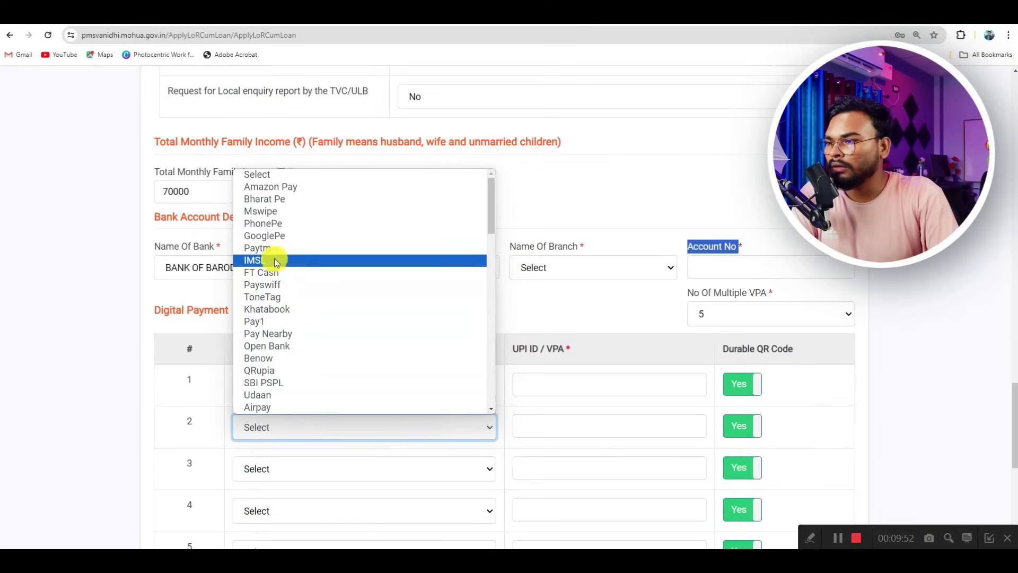
{"action": "left_click", "coordinate": [271, 236]}
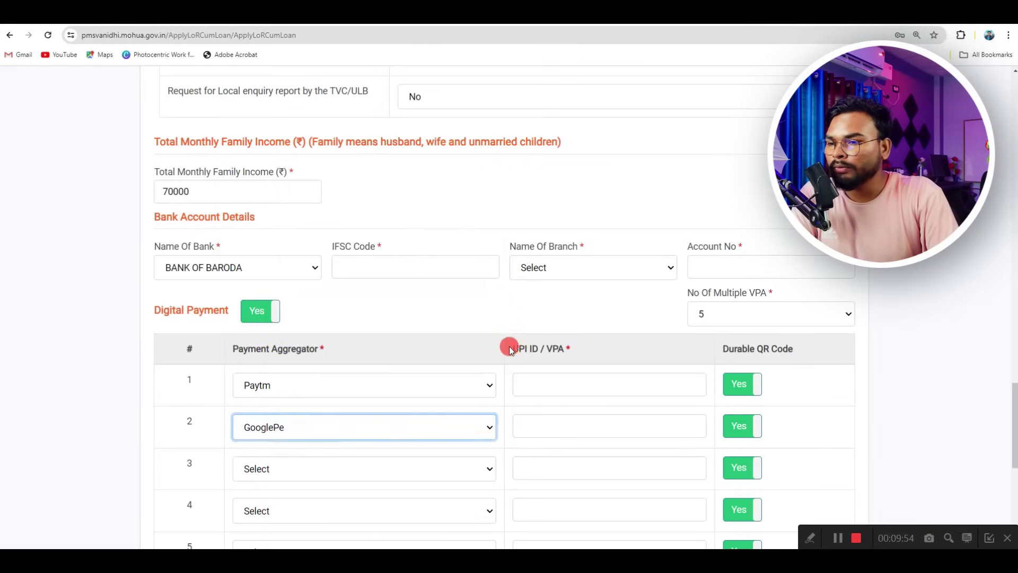
- Try the Durable QR Code option for the Paytm entry, and turn Digital Payment off
{"action": "left_click_drag", "start_coordinate": [510, 347], "coordinate": [579, 352]}
{"action": "left_click_drag", "start_coordinate": [727, 352], "coordinate": [795, 351]}
{"action": "left_click", "coordinate": [745, 387]}
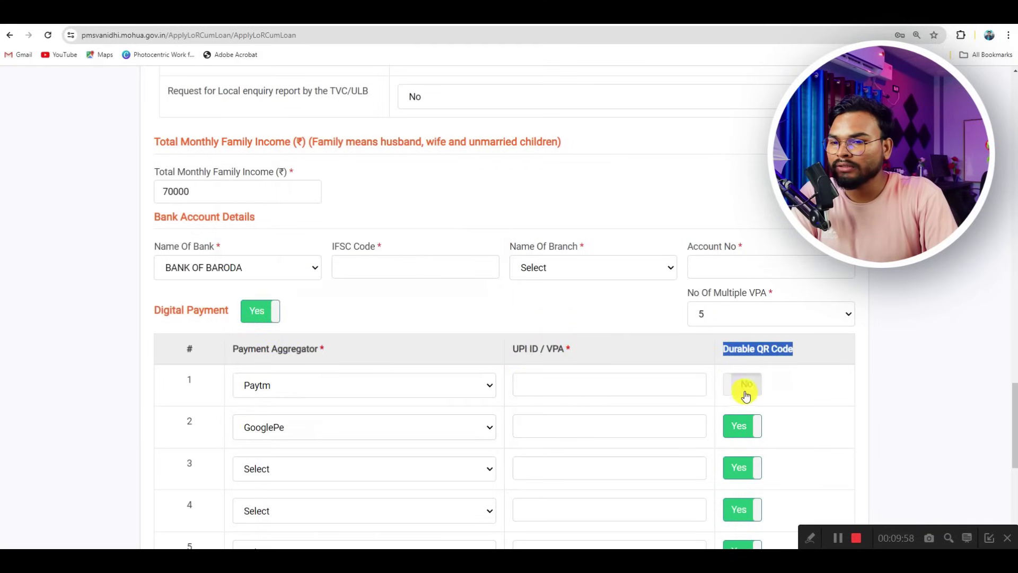
{"action": "left_click", "coordinate": [705, 313]}
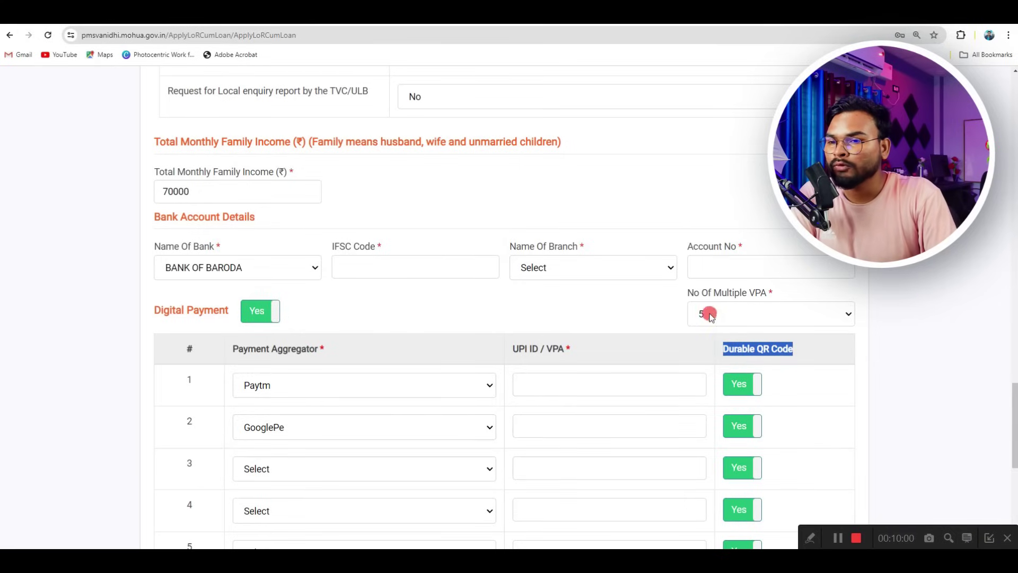
{"action": "left_click", "coordinate": [264, 313]}
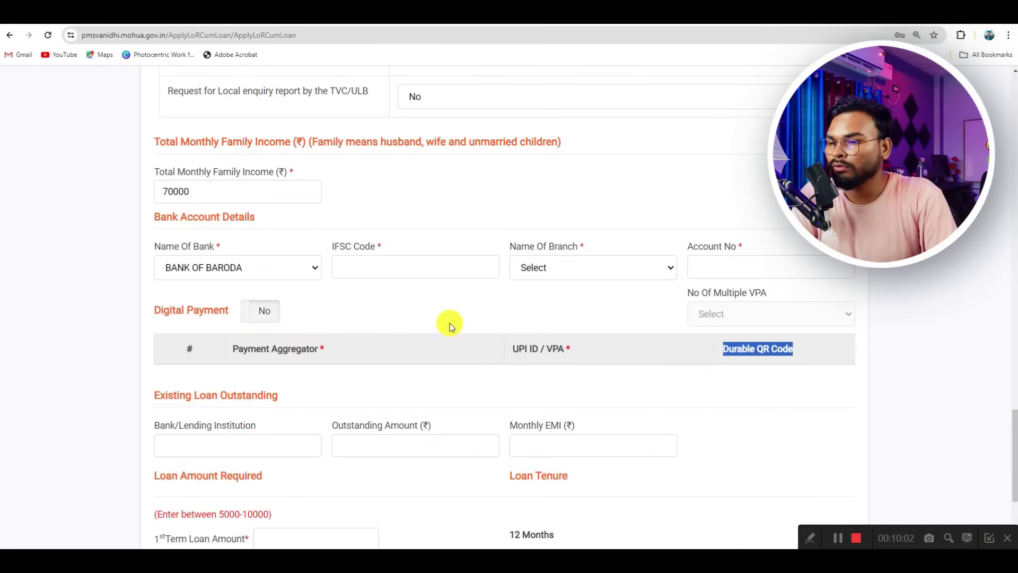
- Enter 10000 as the 1st Term Loan Amount in the Loan Amount Required section
{"action": "scroll", "coordinate": [450, 323], "scroll_direction": "down", "scroll_amount": 2}
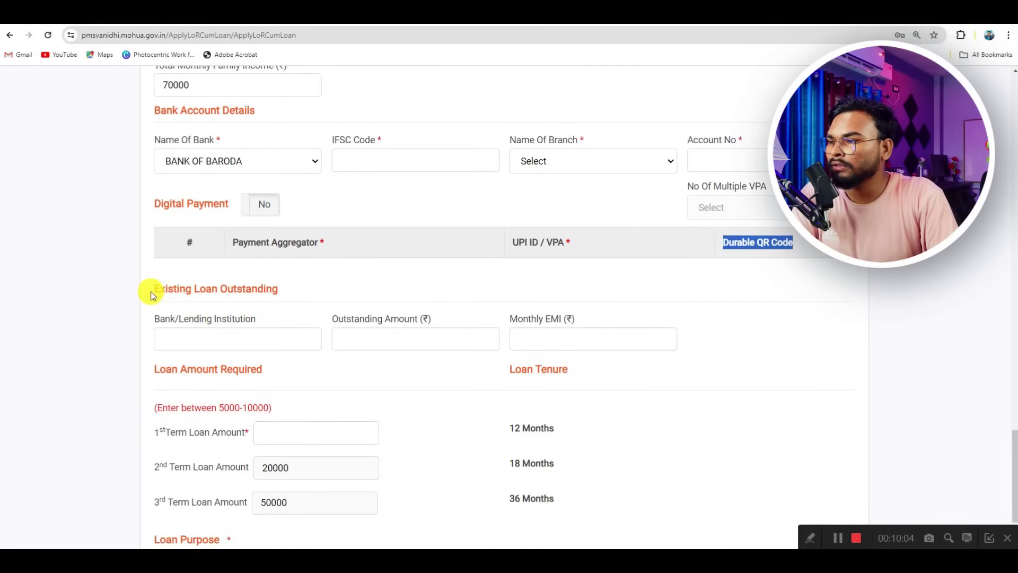
{"action": "left_click_drag", "start_coordinate": [152, 291], "coordinate": [283, 295]}
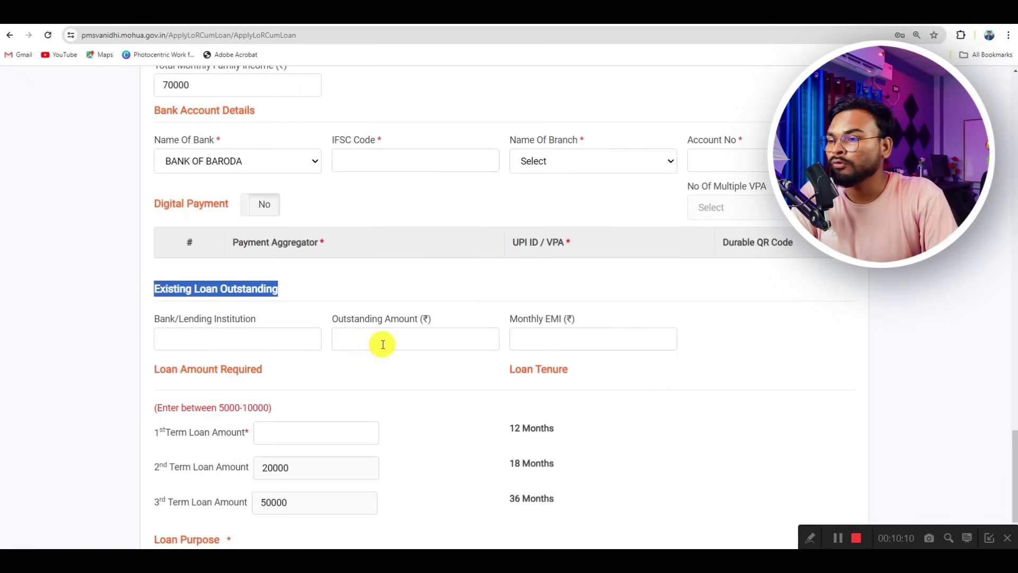
{"action": "left_click_drag", "start_coordinate": [510, 318], "coordinate": [567, 320]}
{"action": "scroll", "coordinate": [575, 339], "scroll_direction": "down", "scroll_amount": 1}
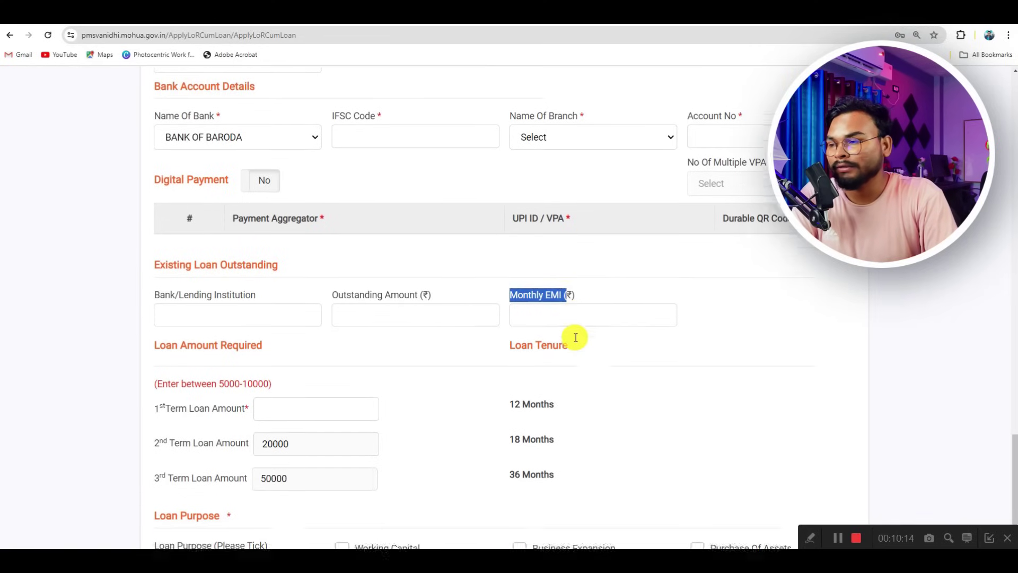
{"action": "scroll", "coordinate": [329, 344], "scroll_direction": "down", "scroll_amount": 1}
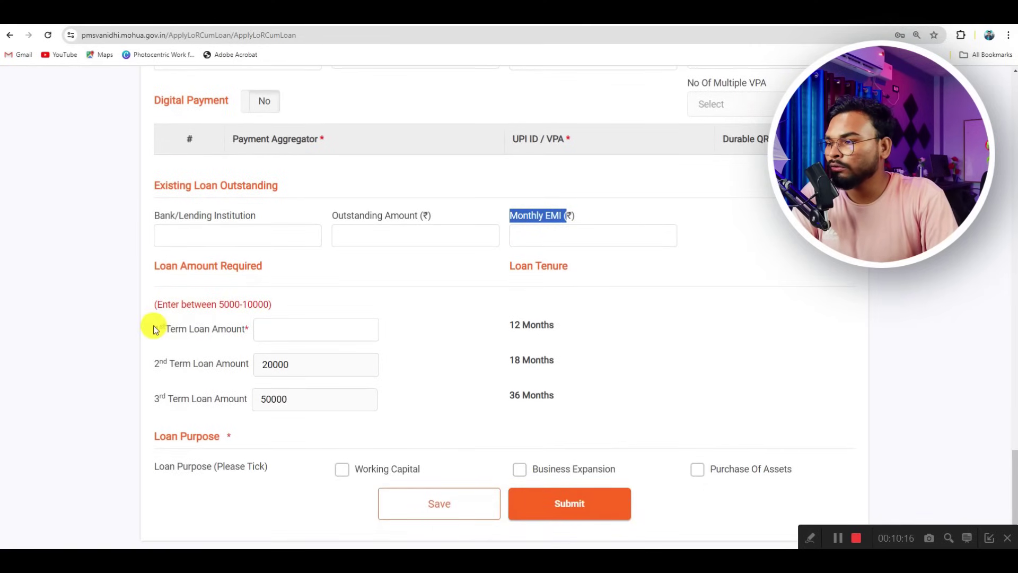
{"action": "left_click_drag", "start_coordinate": [153, 328], "coordinate": [270, 311]}
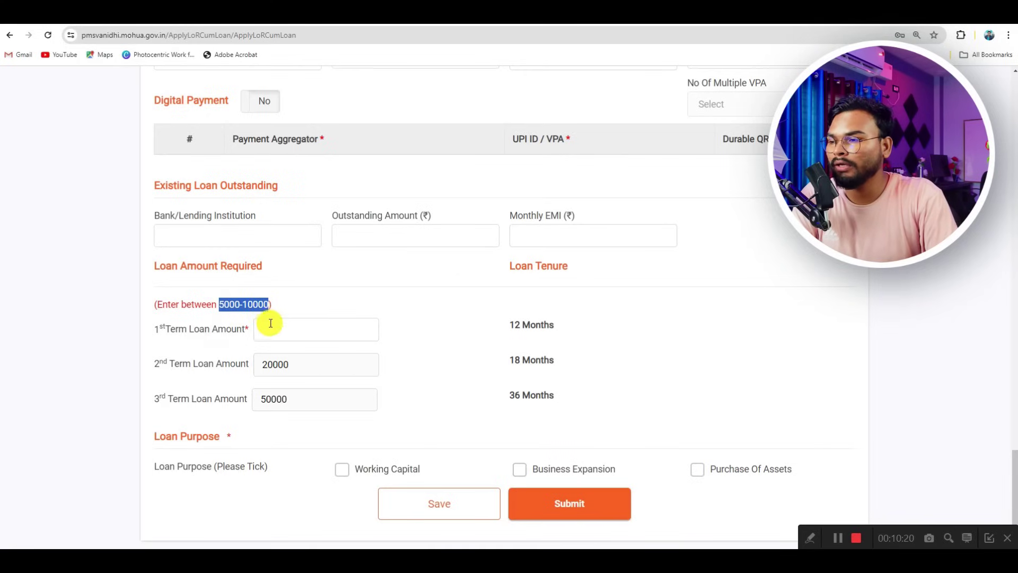
{"action": "left_click", "coordinate": [270, 326]}
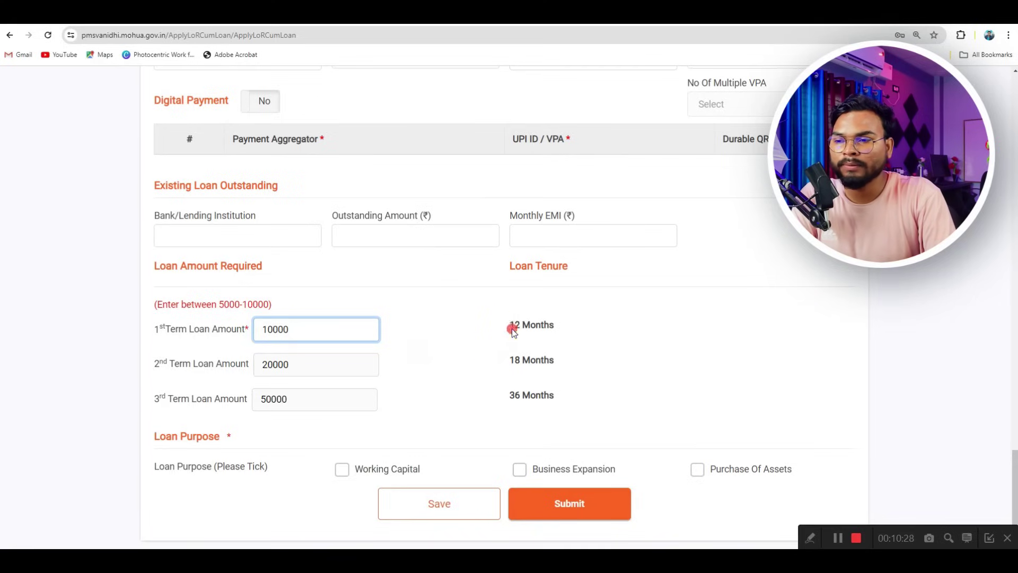
- Review the loan amounts and tenures of the three loan terms, and the Loan Purpose section
{"action": "left_click_drag", "start_coordinate": [510, 326], "coordinate": [555, 329]}
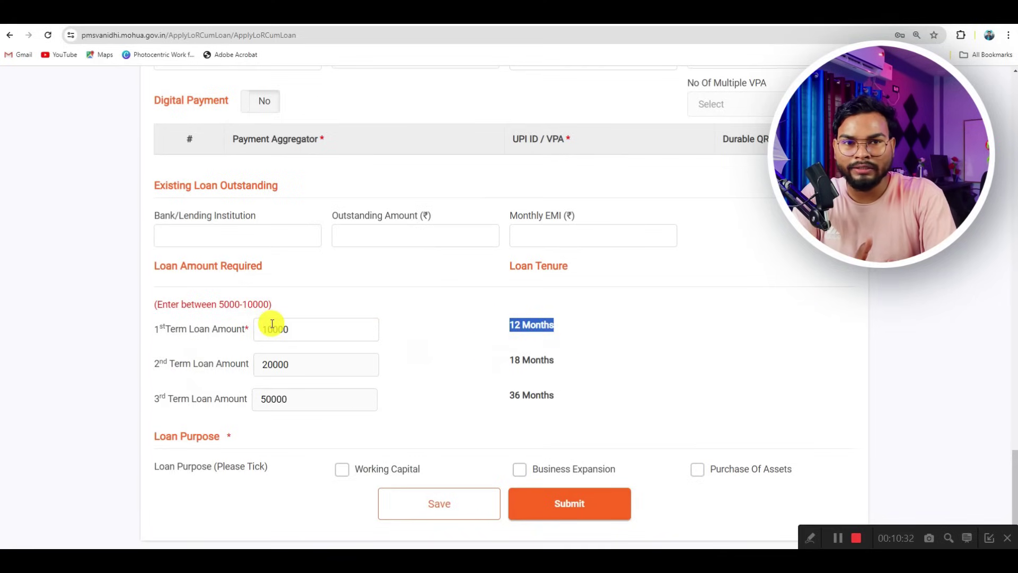
{"action": "left_click_drag", "start_coordinate": [155, 369], "coordinate": [238, 369]}
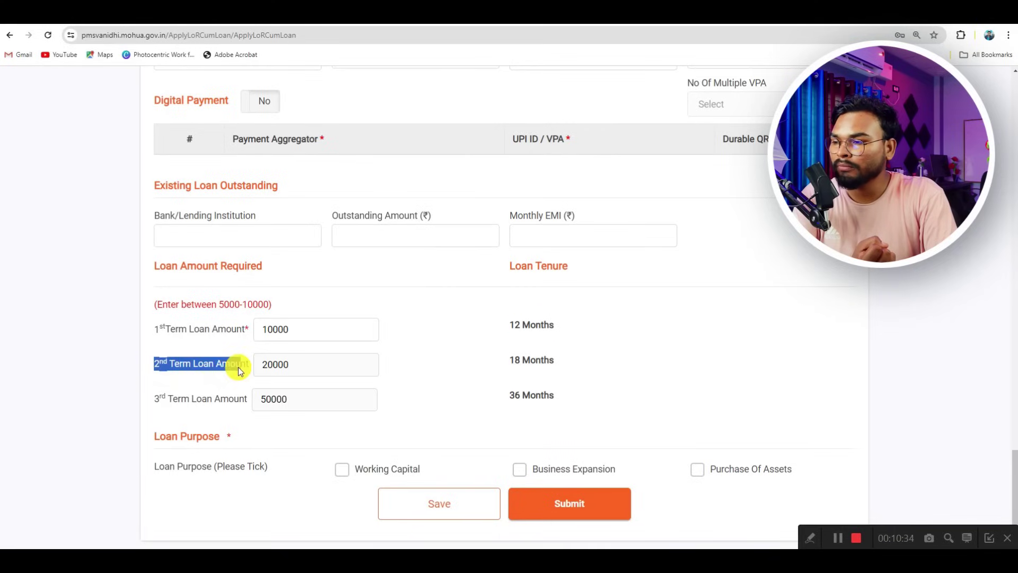
{"action": "double_click", "coordinate": [281, 367]}
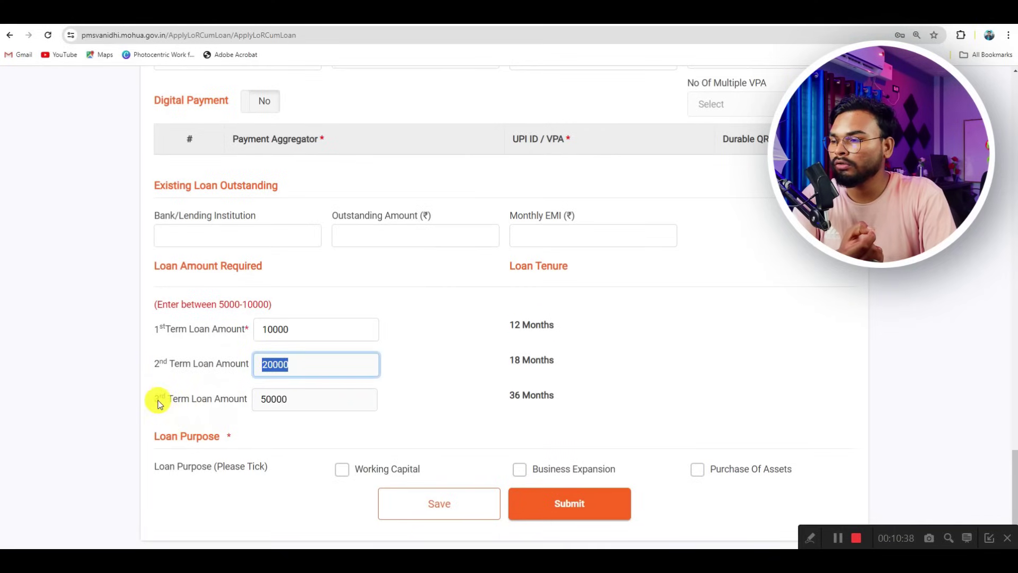
{"action": "left_click_drag", "start_coordinate": [157, 400], "coordinate": [233, 411]}
{"action": "double_click", "coordinate": [292, 403]}
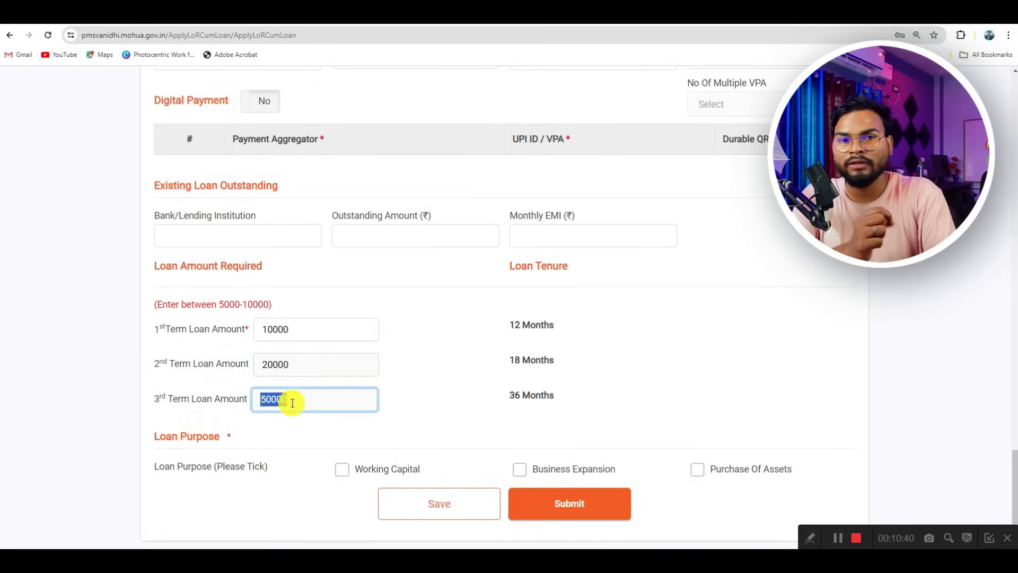
{"action": "left_click_drag", "start_coordinate": [522, 360], "coordinate": [524, 392]}
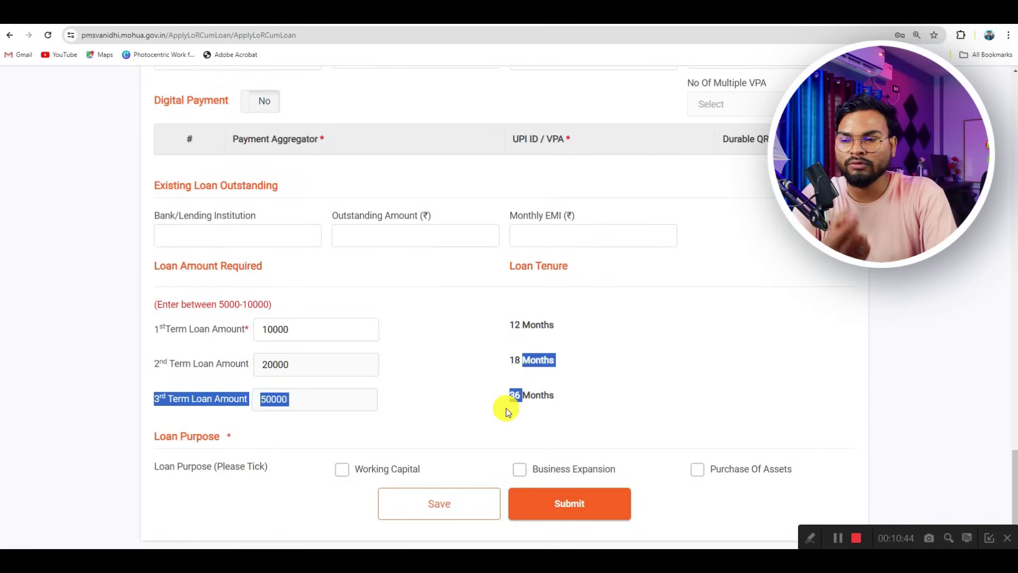
{"action": "left_click", "coordinate": [553, 393]}
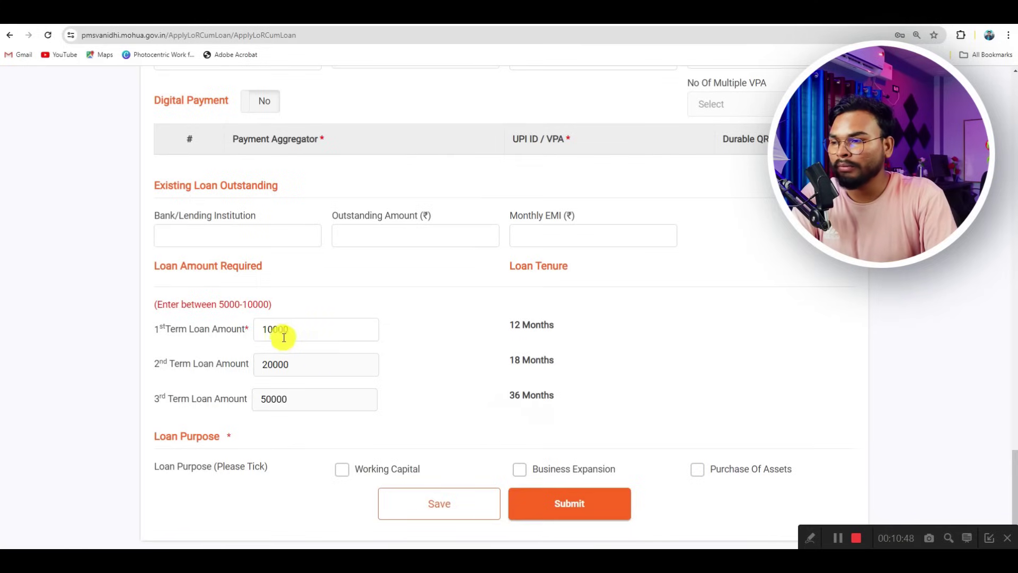
{"action": "left_click_drag", "start_coordinate": [262, 329], "coordinate": [286, 330]}
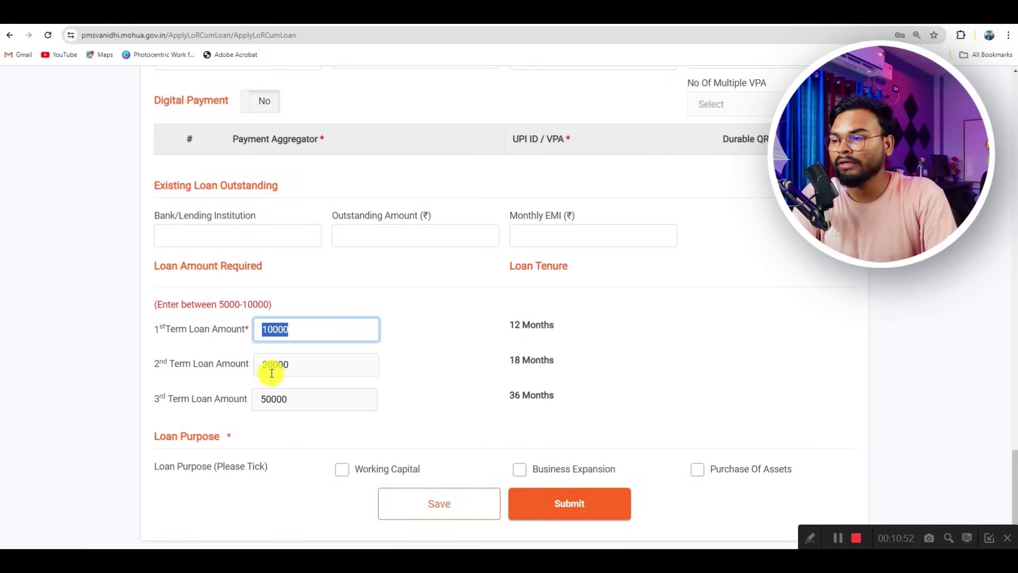
{"action": "left_click_drag", "start_coordinate": [264, 365], "coordinate": [290, 368]}
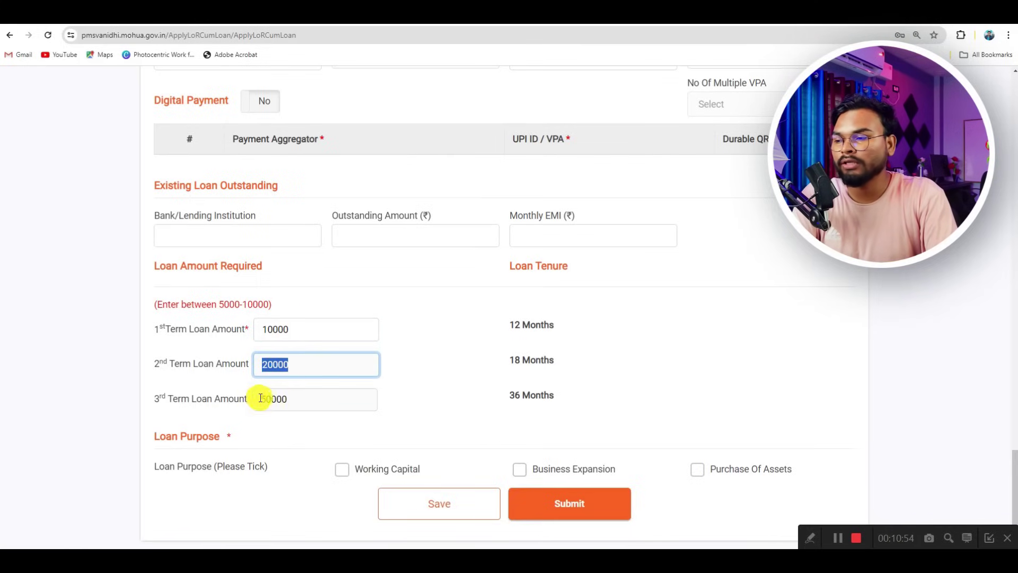
{"action": "left_click_drag", "start_coordinate": [261, 399], "coordinate": [296, 400]}
{"action": "left_click_drag", "start_coordinate": [152, 435], "coordinate": [229, 436]}
{"action": "left_click", "coordinate": [401, 415]}
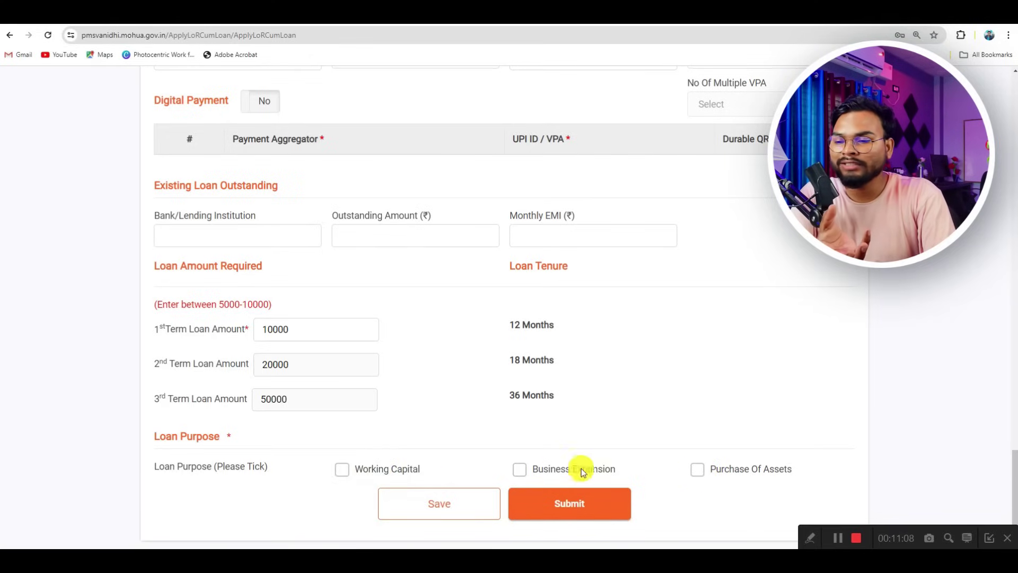
- Select Purchase Of Assets, Business Expansion and Working Capital as the loan purposes and submit the application form
{"action": "left_click", "coordinate": [699, 470]}
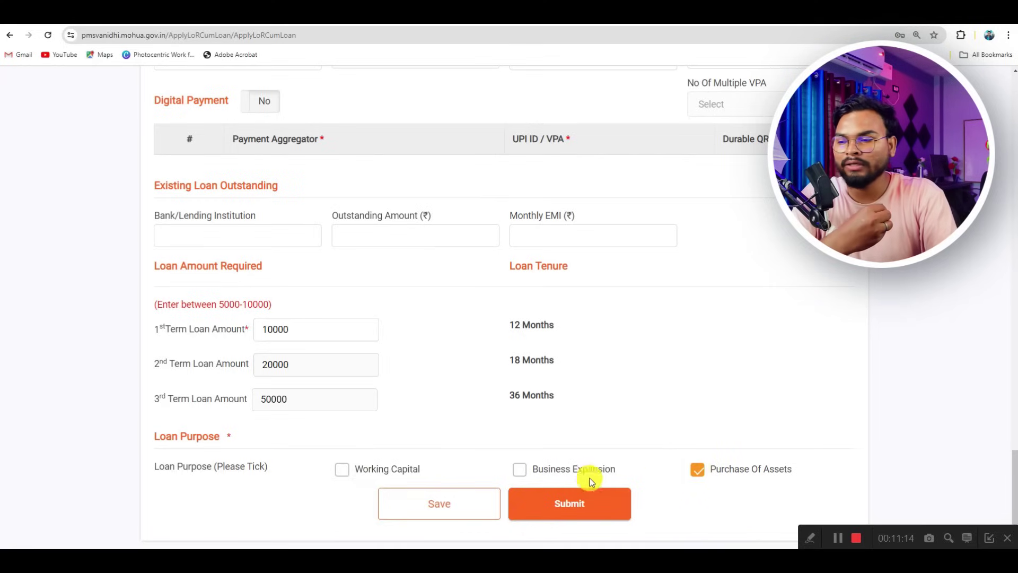
{"action": "left_click", "coordinate": [520, 471]}
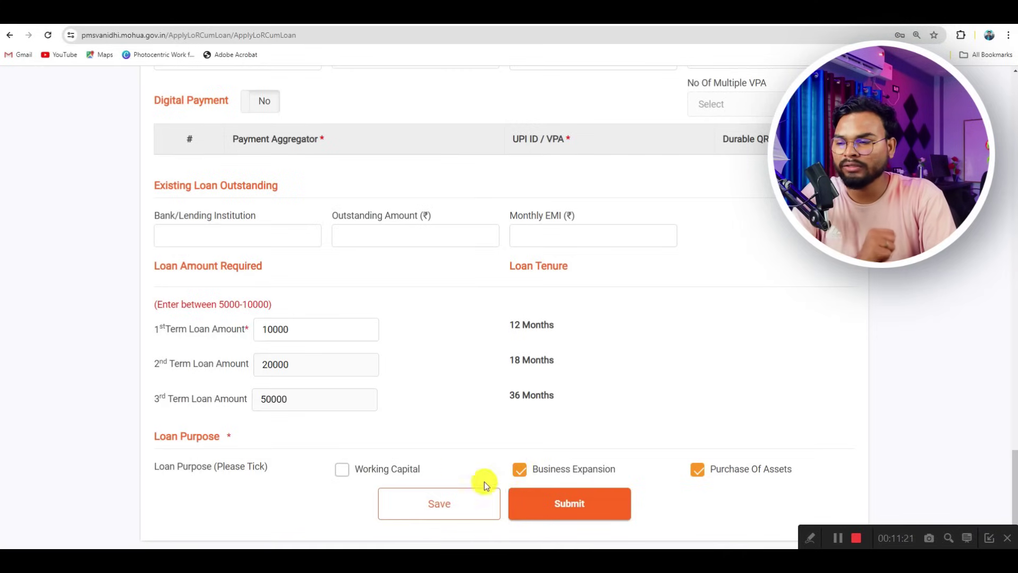
{"action": "left_click", "coordinate": [345, 473]}
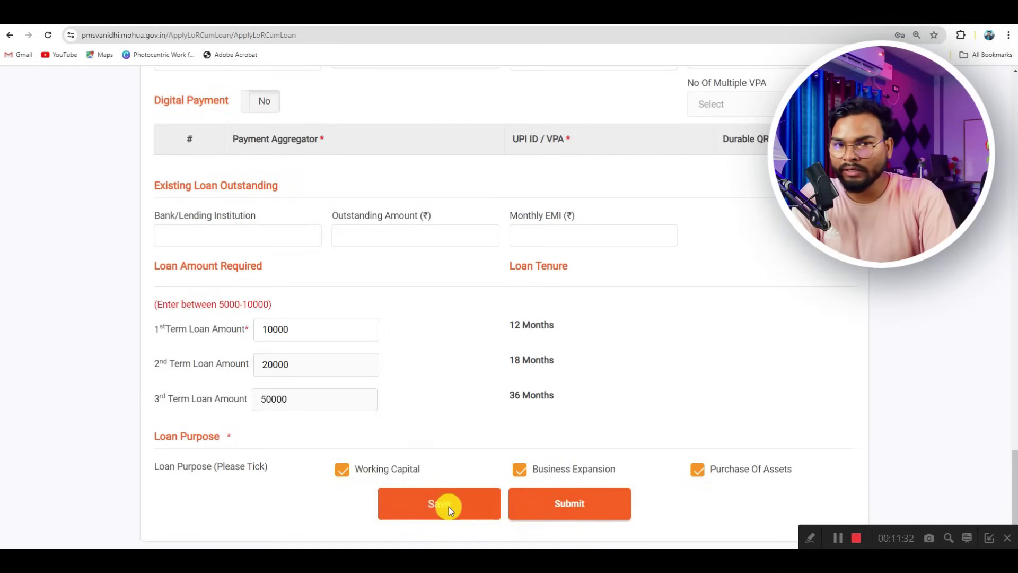
{"action": "left_click", "coordinate": [590, 509]}
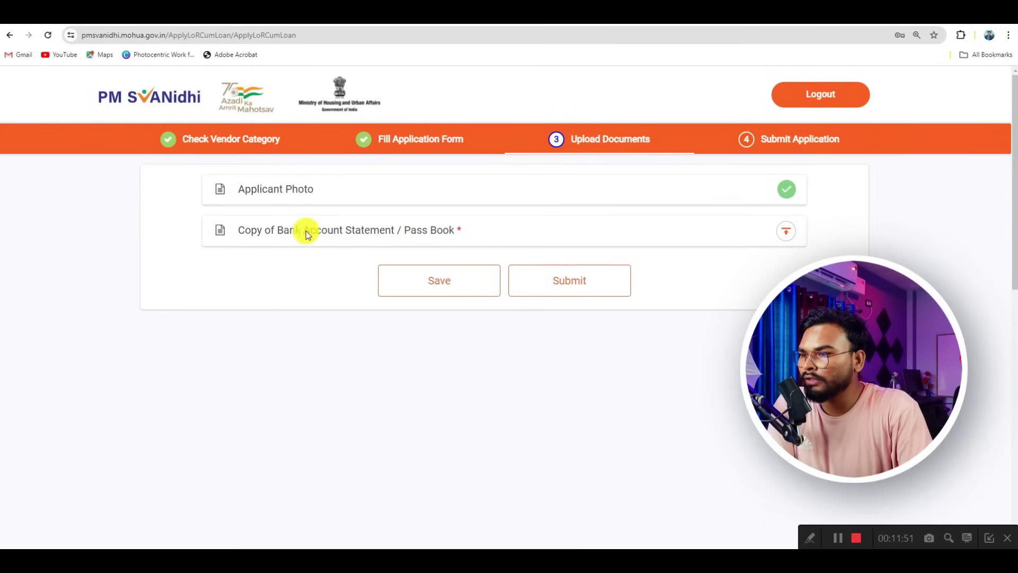
- Try to upload Certificate 2 as the Copy of Bank Account Statement / Pass Book, save it and submit the documents
{"action": "left_click_drag", "start_coordinate": [308, 235], "coordinate": [455, 231]}
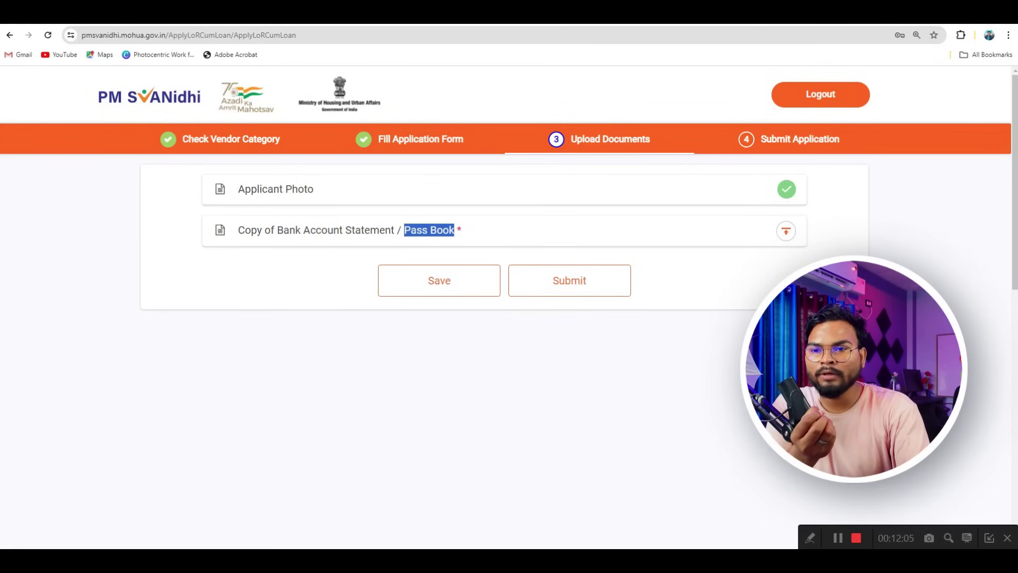
{"action": "left_click", "coordinate": [786, 231]}
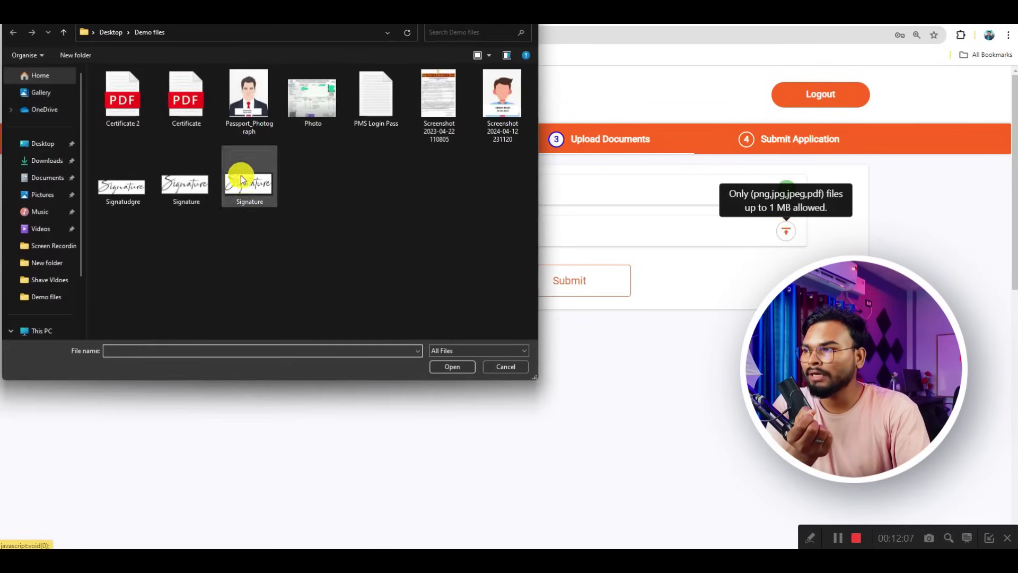
{"action": "double_click", "coordinate": [137, 109]}
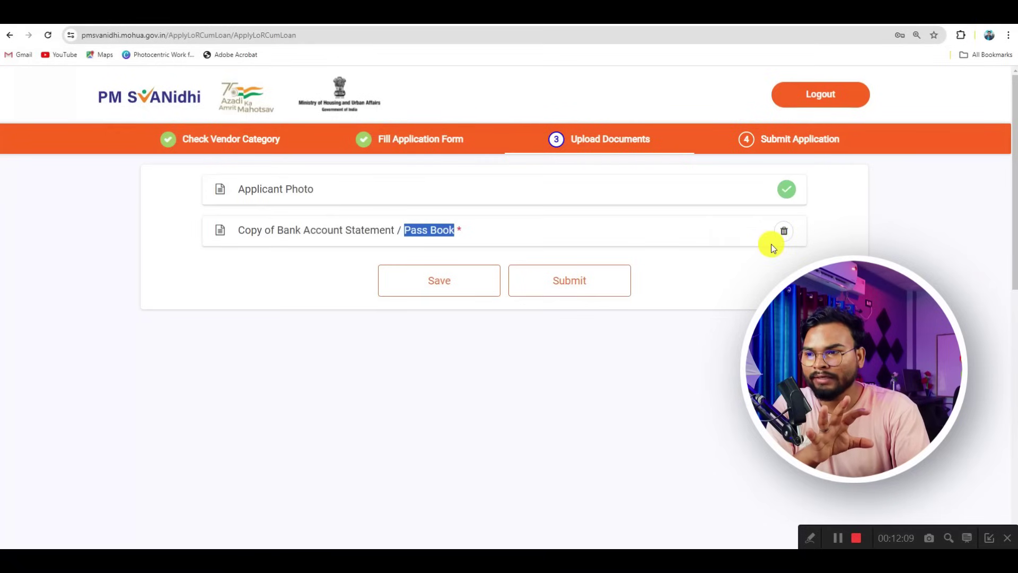
{"action": "left_click", "coordinate": [444, 284]}
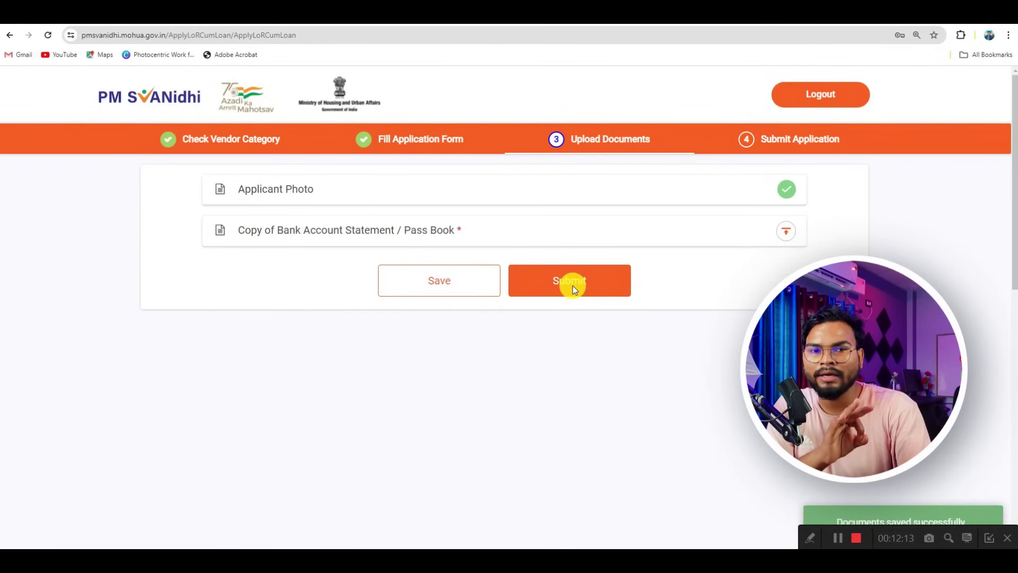
{"action": "left_click", "coordinate": [573, 285]}
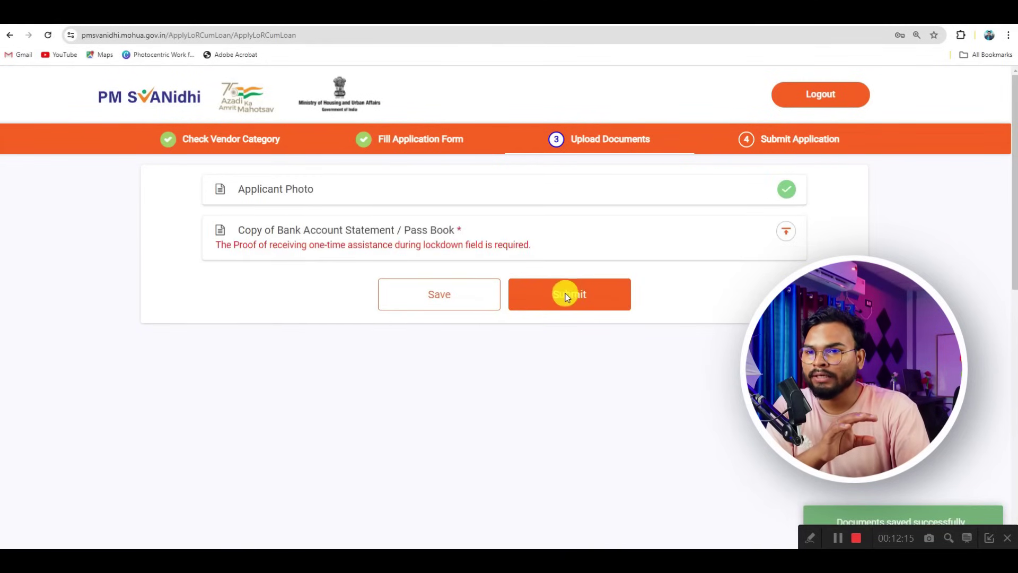
- Upload Certificate 2 again for the bank statement or pass book copy and submit the Upload Documents stage
{"action": "left_click", "coordinate": [784, 234]}
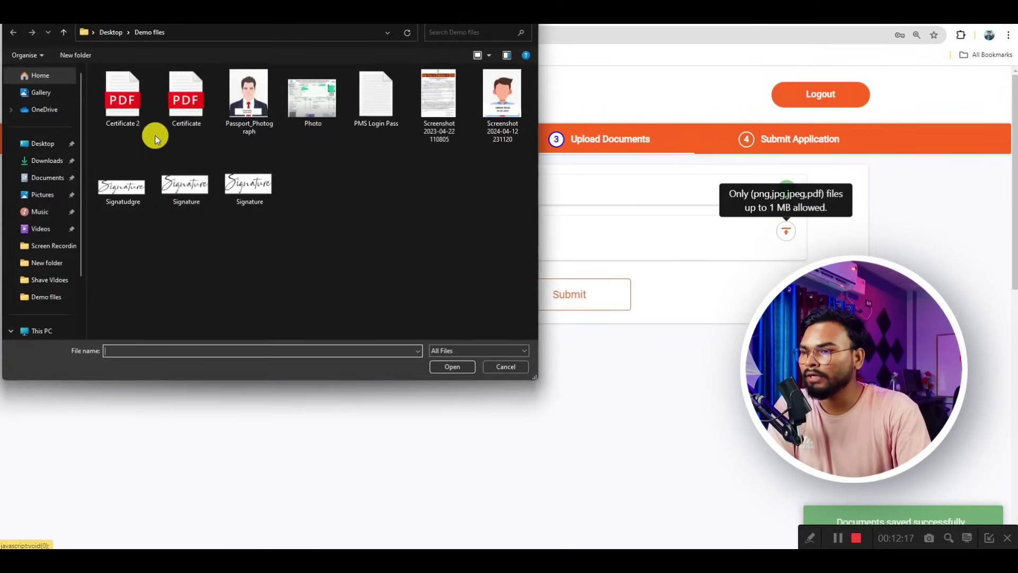
{"action": "double_click", "coordinate": [120, 112]}
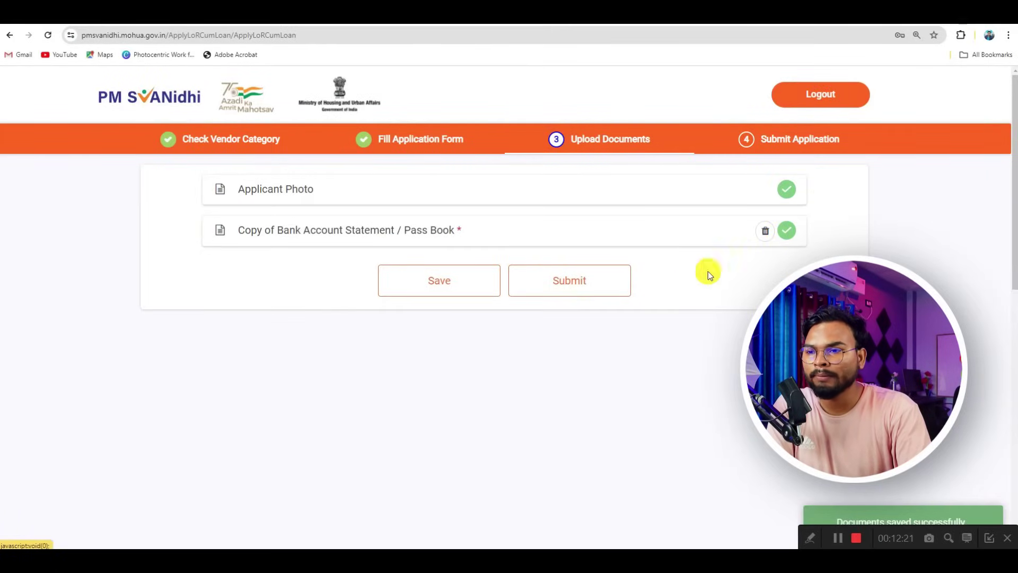
{"action": "left_click", "coordinate": [595, 284]}
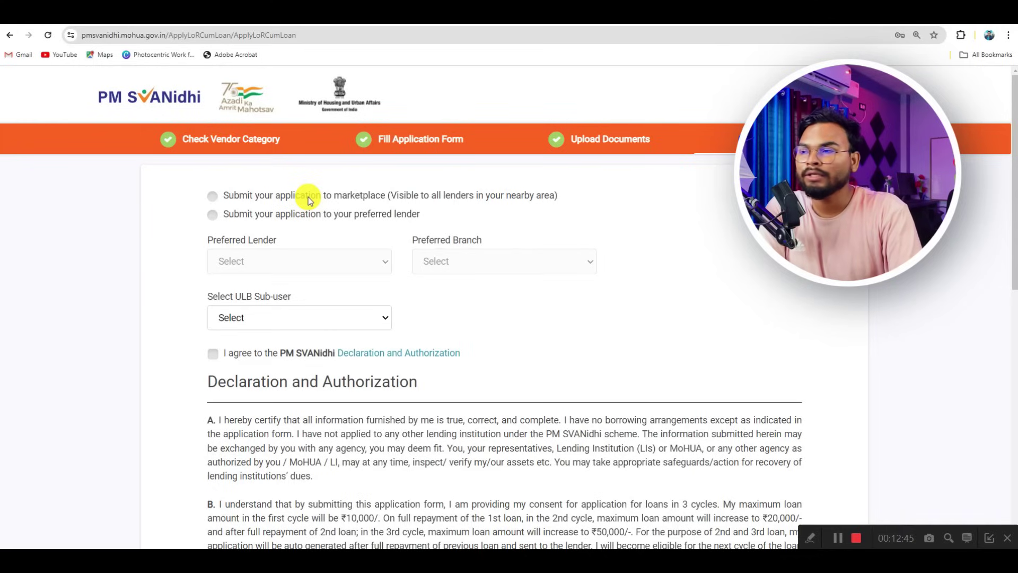
- Choose submission to a preferred lender, with AXIS BANK as the lender and UTIB0001075 : GOPALGANJ as the branch
{"action": "left_click", "coordinate": [213, 196]}
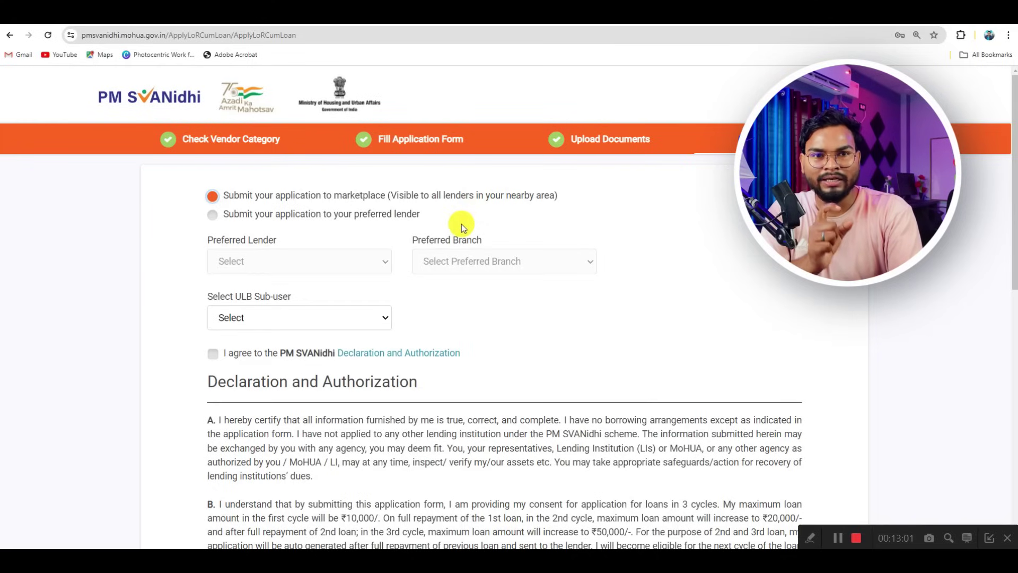
{"action": "left_click", "coordinate": [212, 215]}
{"action": "left_click", "coordinate": [270, 261]}
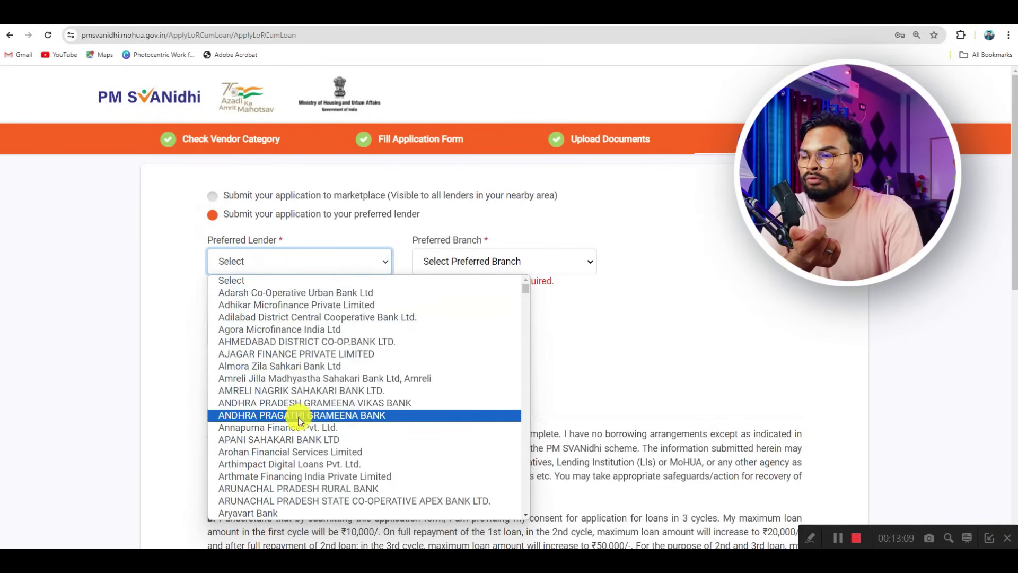
{"action": "scroll", "coordinate": [294, 432], "scroll_direction": "down", "scroll_amount": 5}
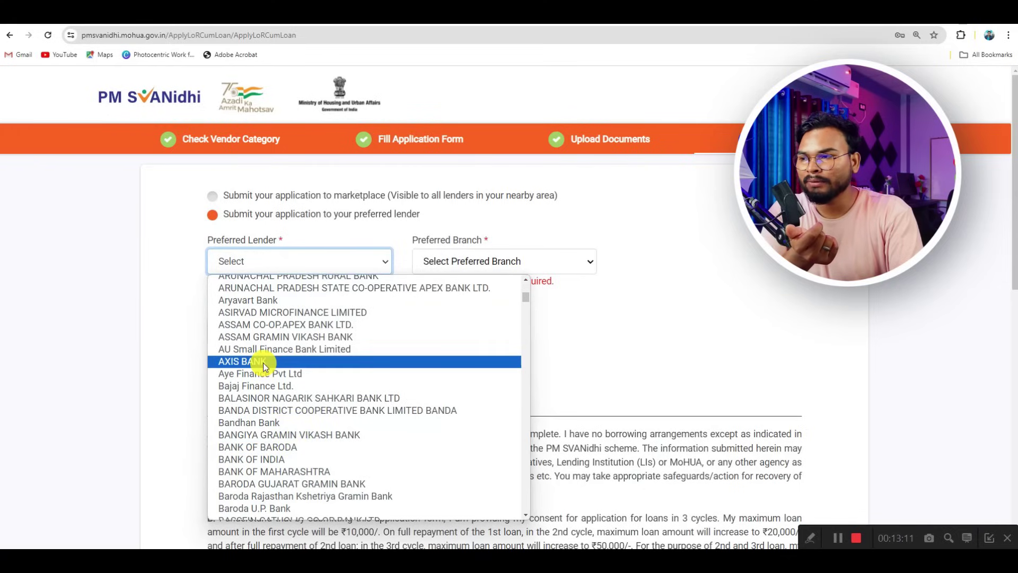
{"action": "key", "text": "Escape"}
{"action": "type", "text": "axis"}
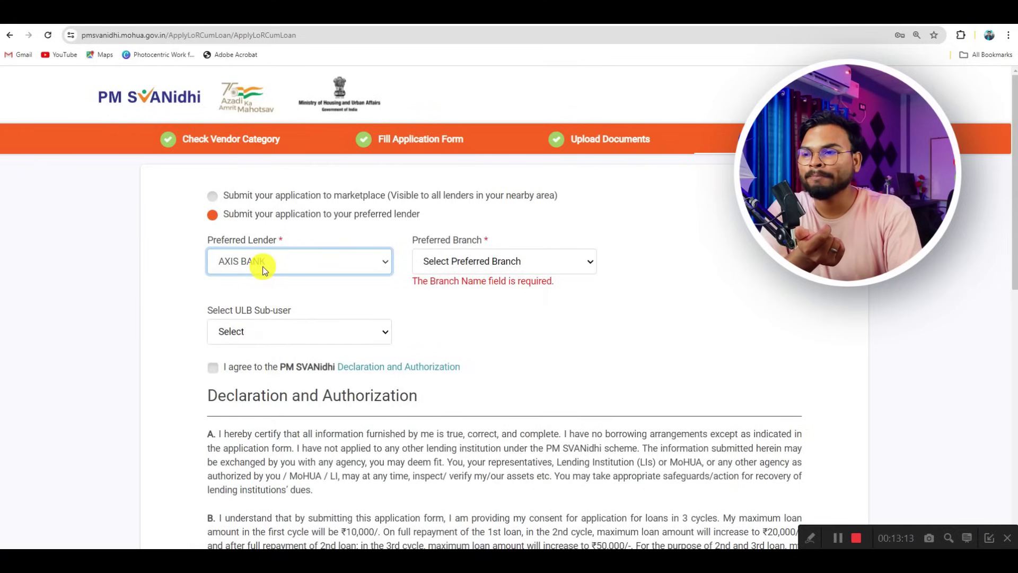
{"action": "left_click", "coordinate": [451, 268]}
{"action": "left_click", "coordinate": [454, 294]}
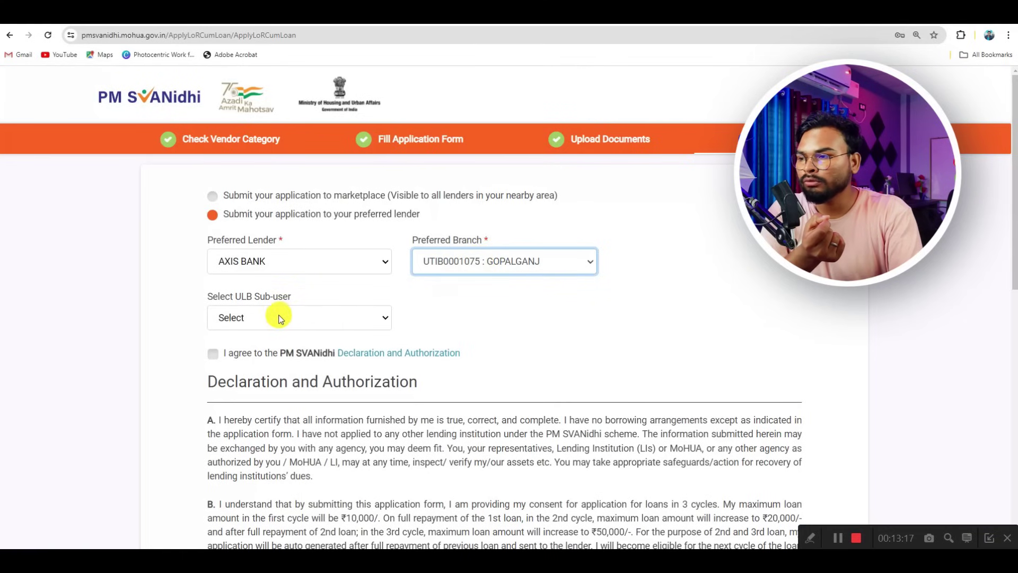
- Check which options are available for the ULB Sub-user
{"action": "left_click", "coordinate": [266, 318]}
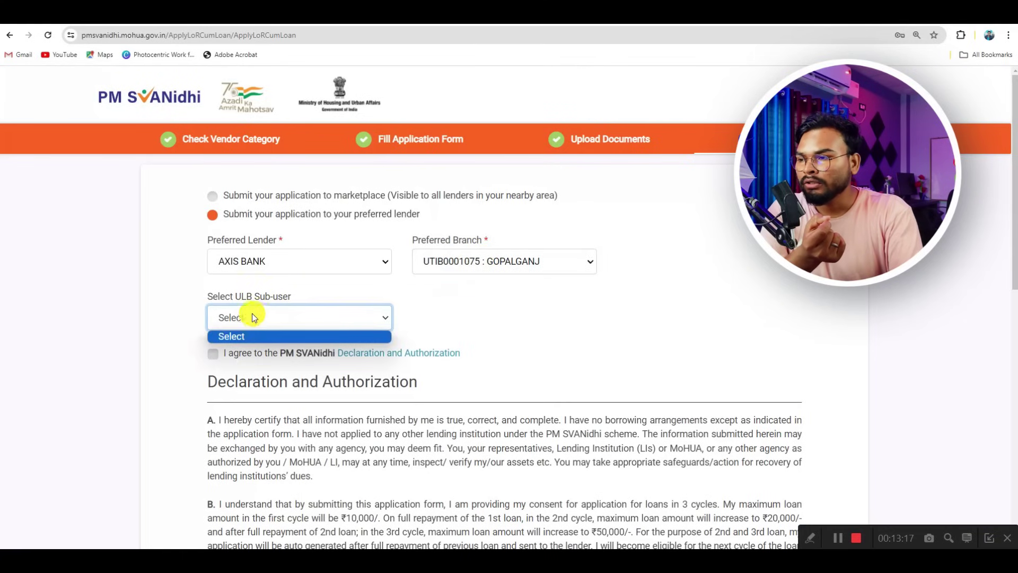
{"action": "left_click", "coordinate": [269, 318]}
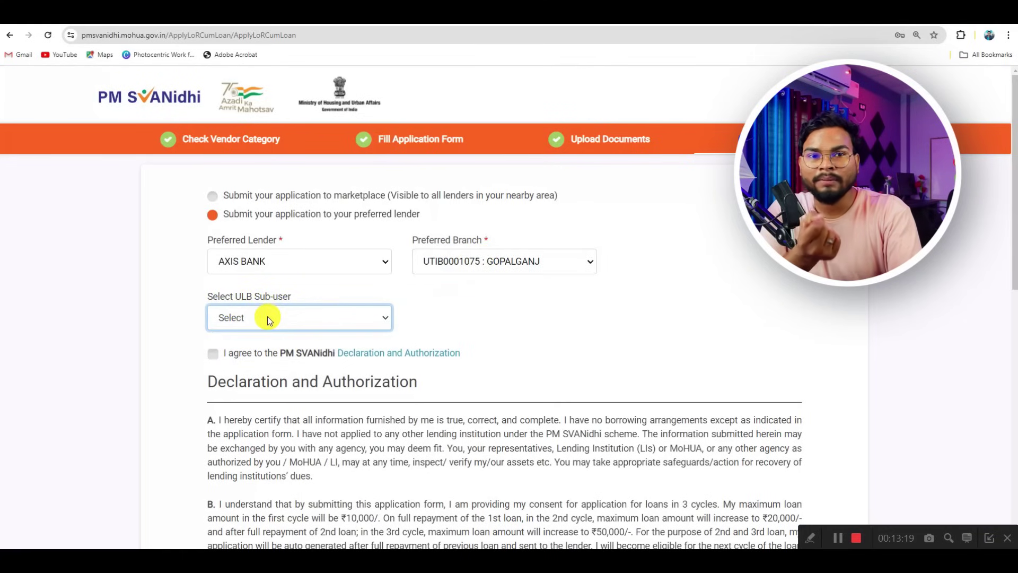
{"action": "left_click", "coordinate": [267, 316]}
{"action": "left_click", "coordinate": [267, 316]}
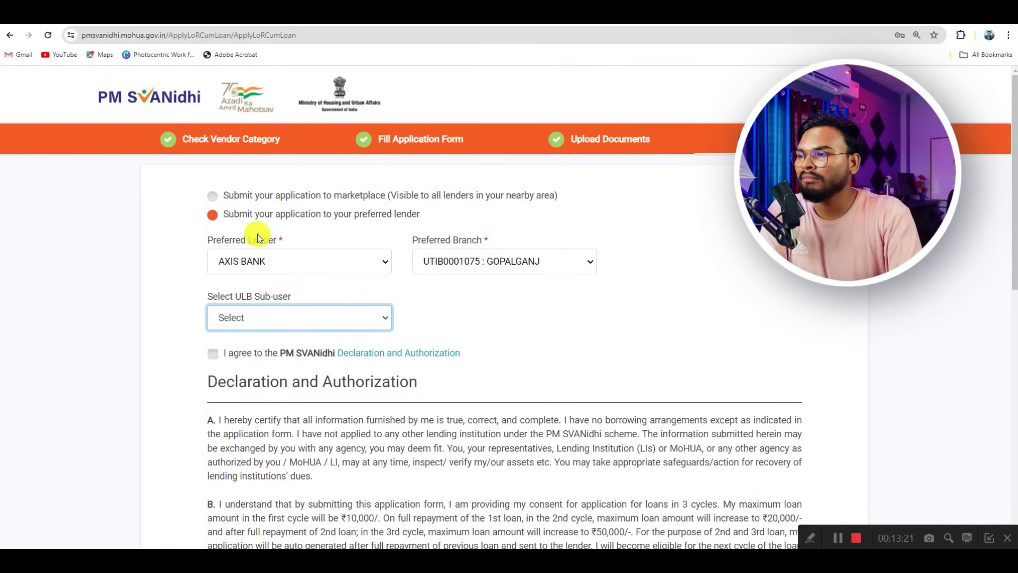
- Choose submission to the marketplace visible to all nearby lenders and agree to the PM SVANidhi Declaration and Authorization
{"action": "left_click", "coordinate": [212, 196]}
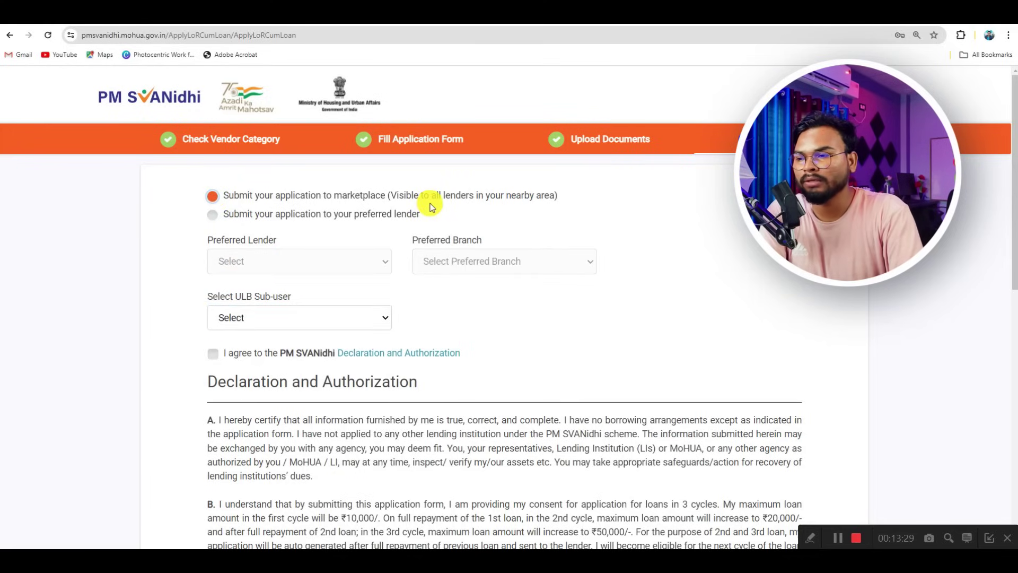
{"action": "scroll", "coordinate": [431, 217], "scroll_direction": "down", "scroll_amount": 2}
{"action": "left_click", "coordinate": [213, 247]}
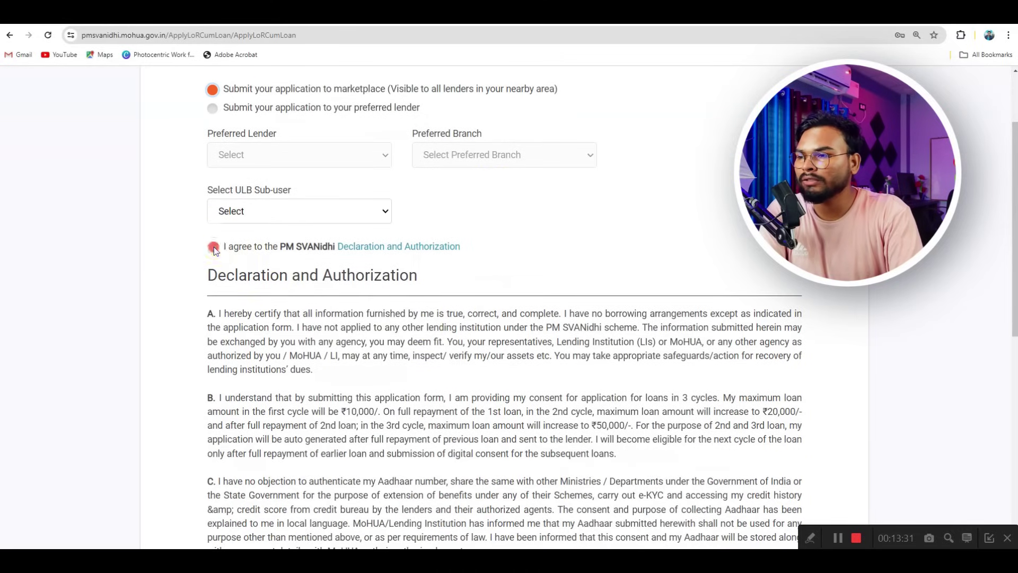
- Save the completed loan application and submit it
{"action": "scroll", "coordinate": [523, 296], "scroll_direction": "down", "scroll_amount": 6}
{"action": "left_click", "coordinate": [445, 326]}
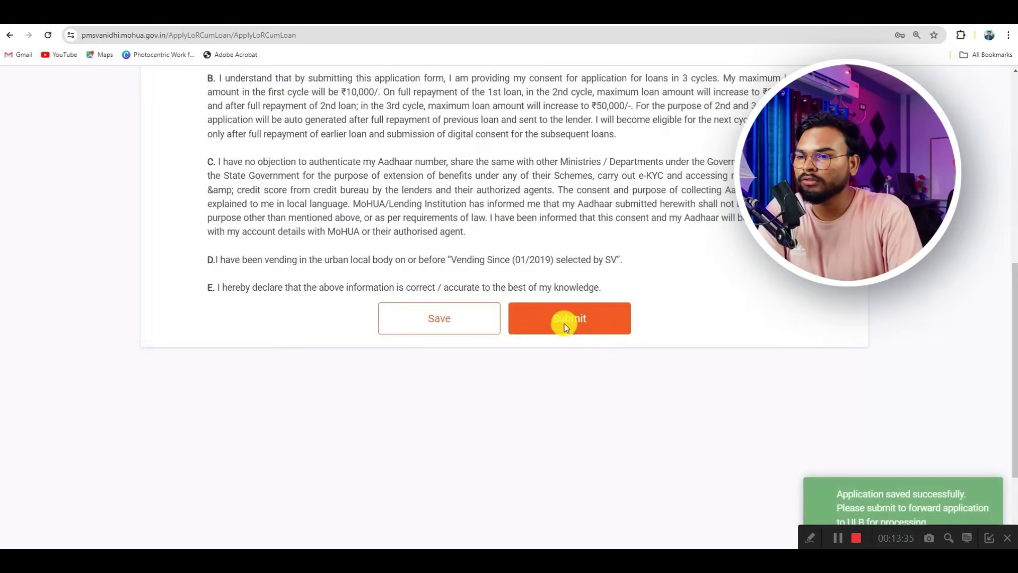
{"action": "left_click", "coordinate": [564, 323]}
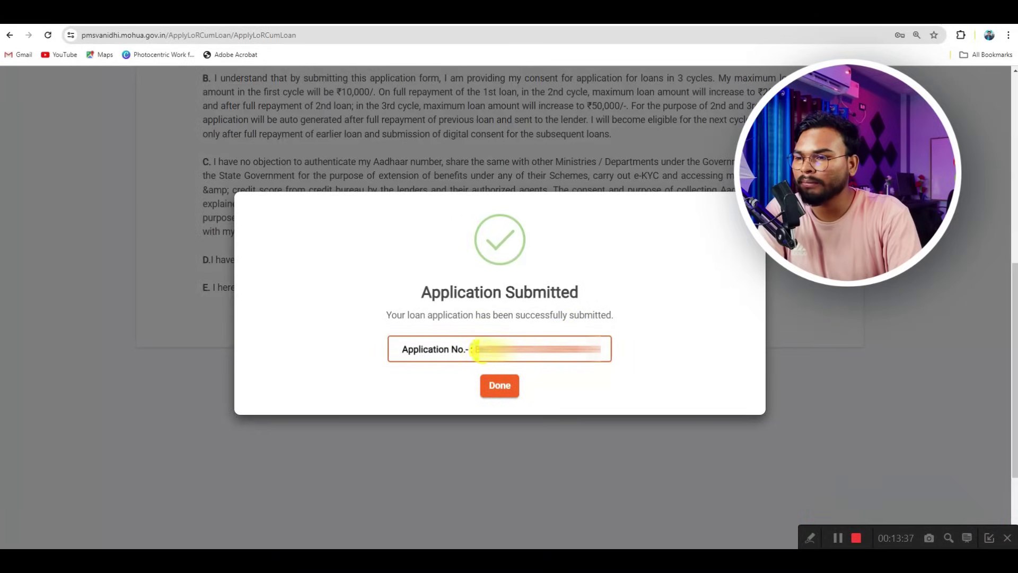
- Highlight the application number in the submission confirmation and finish to reach the application status page
{"action": "left_click_drag", "start_coordinate": [420, 291], "coordinate": [580, 291]}
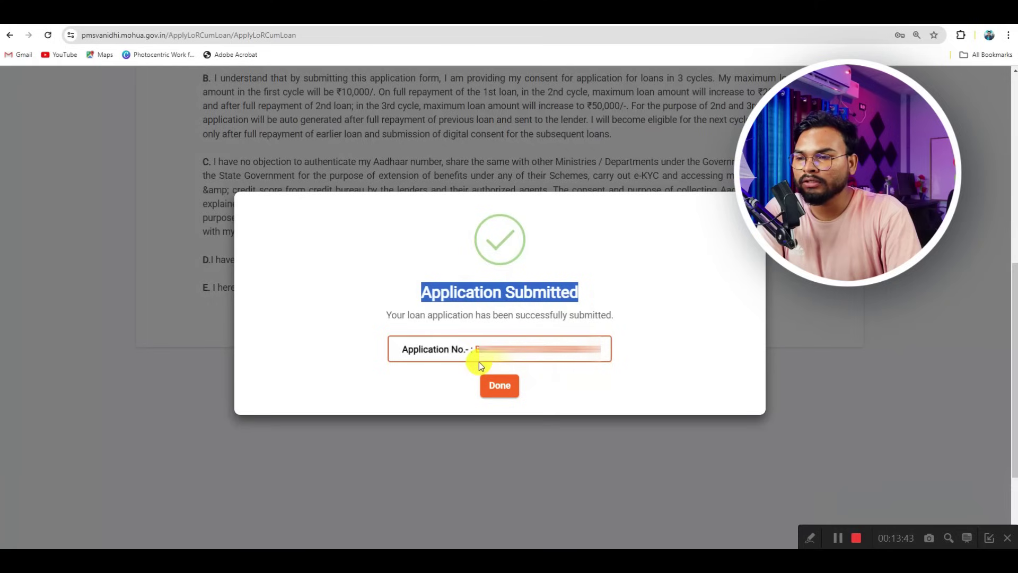
{"action": "left_click_drag", "start_coordinate": [473, 349], "coordinate": [575, 346]}
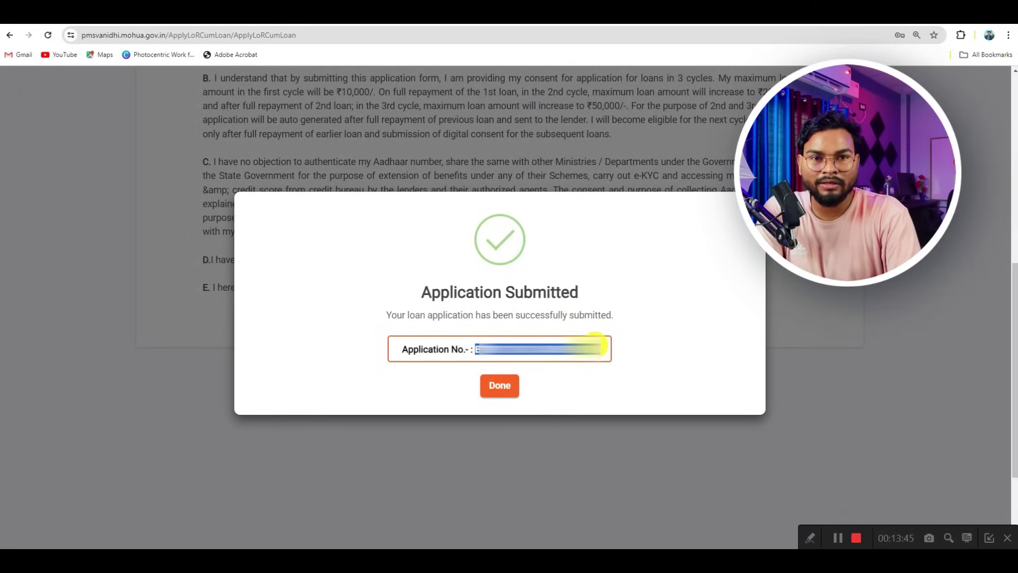
{"action": "left_click", "coordinate": [499, 386]}
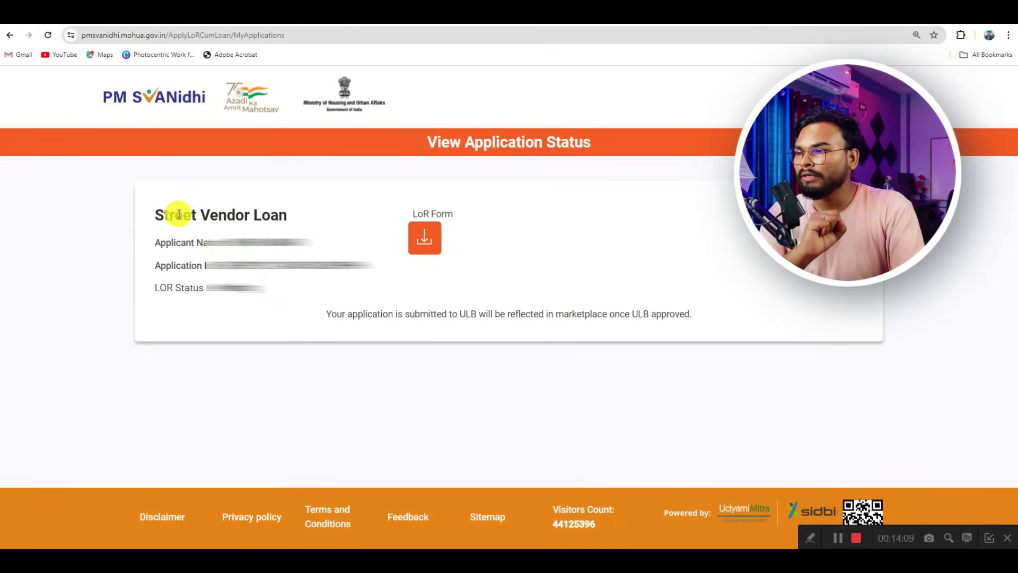
- Download the LoR Form for the Street Vendor Loan, review its pages, and return to check the application's status note
{"action": "left_click", "coordinate": [425, 240]}
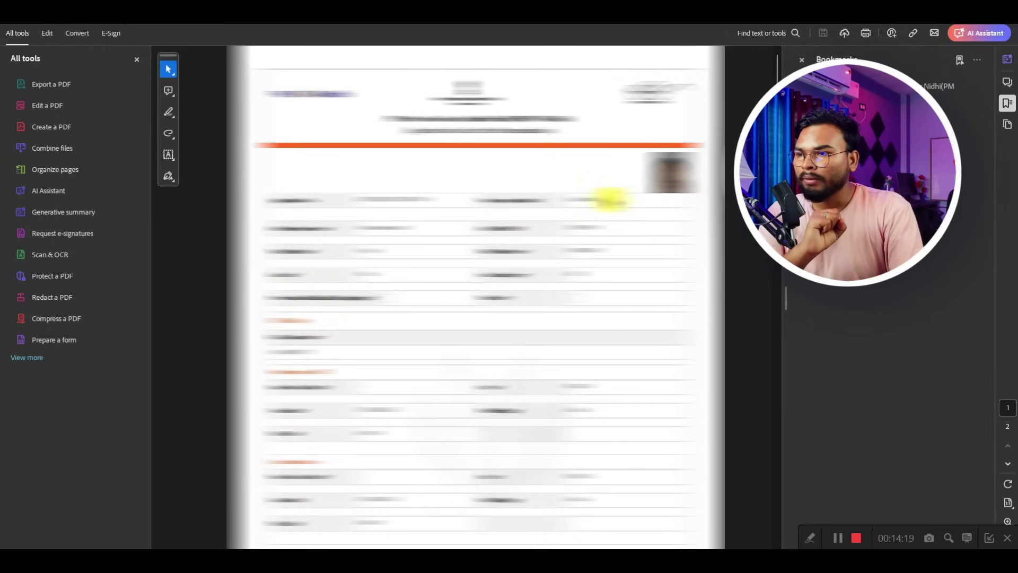
{"action": "scroll", "coordinate": [503, 281], "scroll_direction": "down", "scroll_amount": 10}
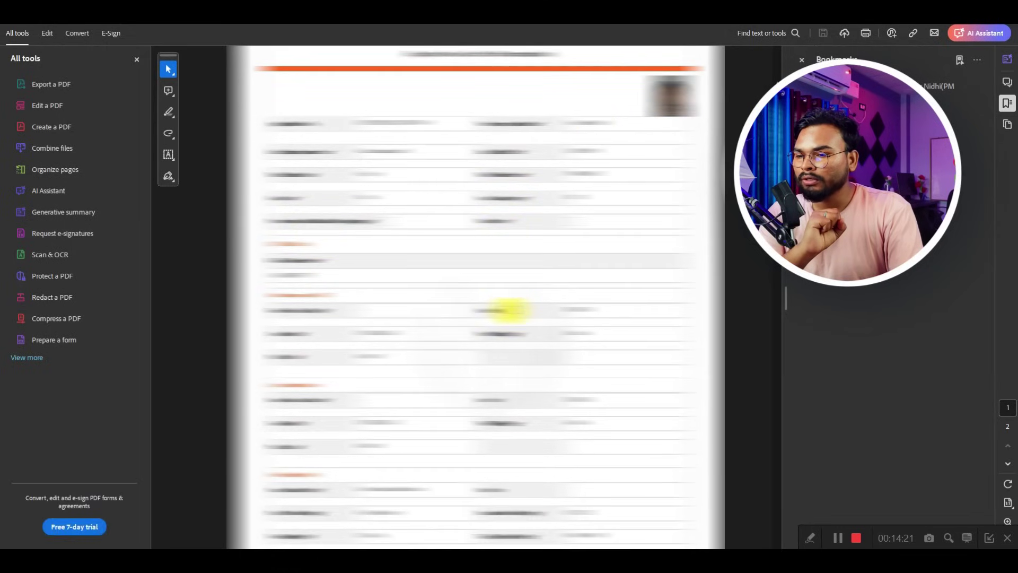
{"action": "scroll", "coordinate": [514, 330], "scroll_direction": "down", "scroll_amount": 5}
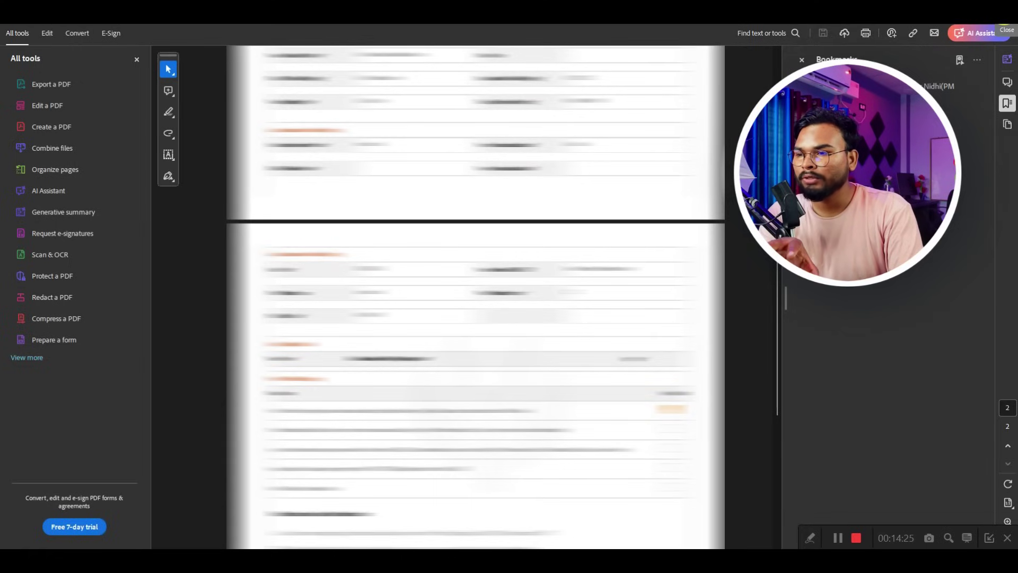
{"action": "left_click", "coordinate": [1004, 14]}
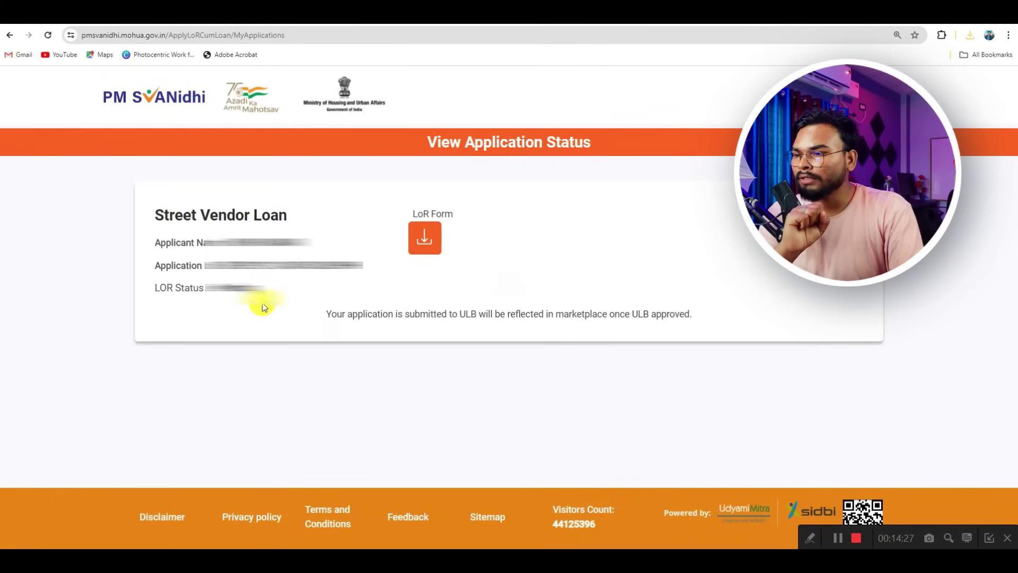
{"action": "left_click_drag", "start_coordinate": [326, 314], "coordinate": [692, 315]}
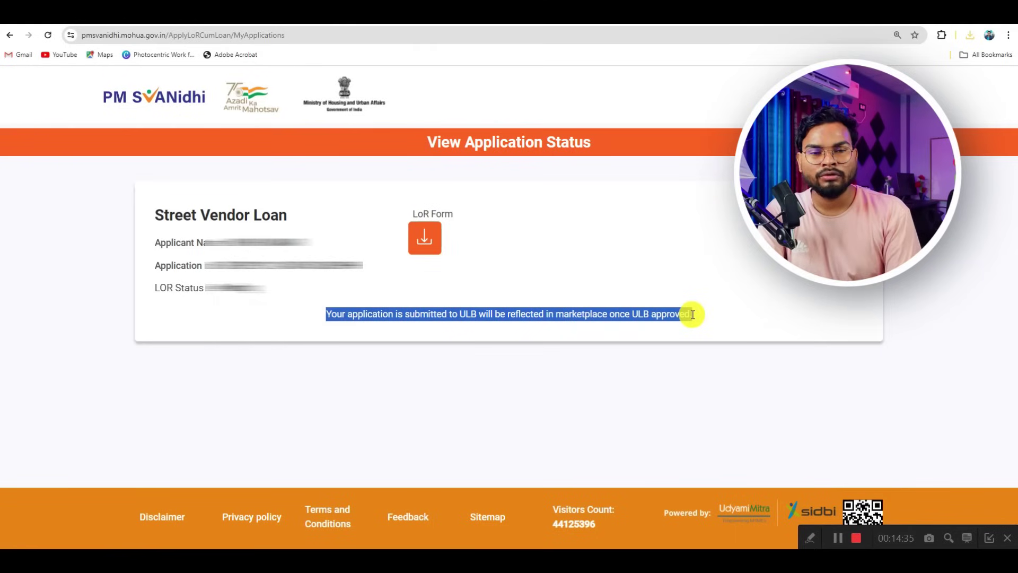